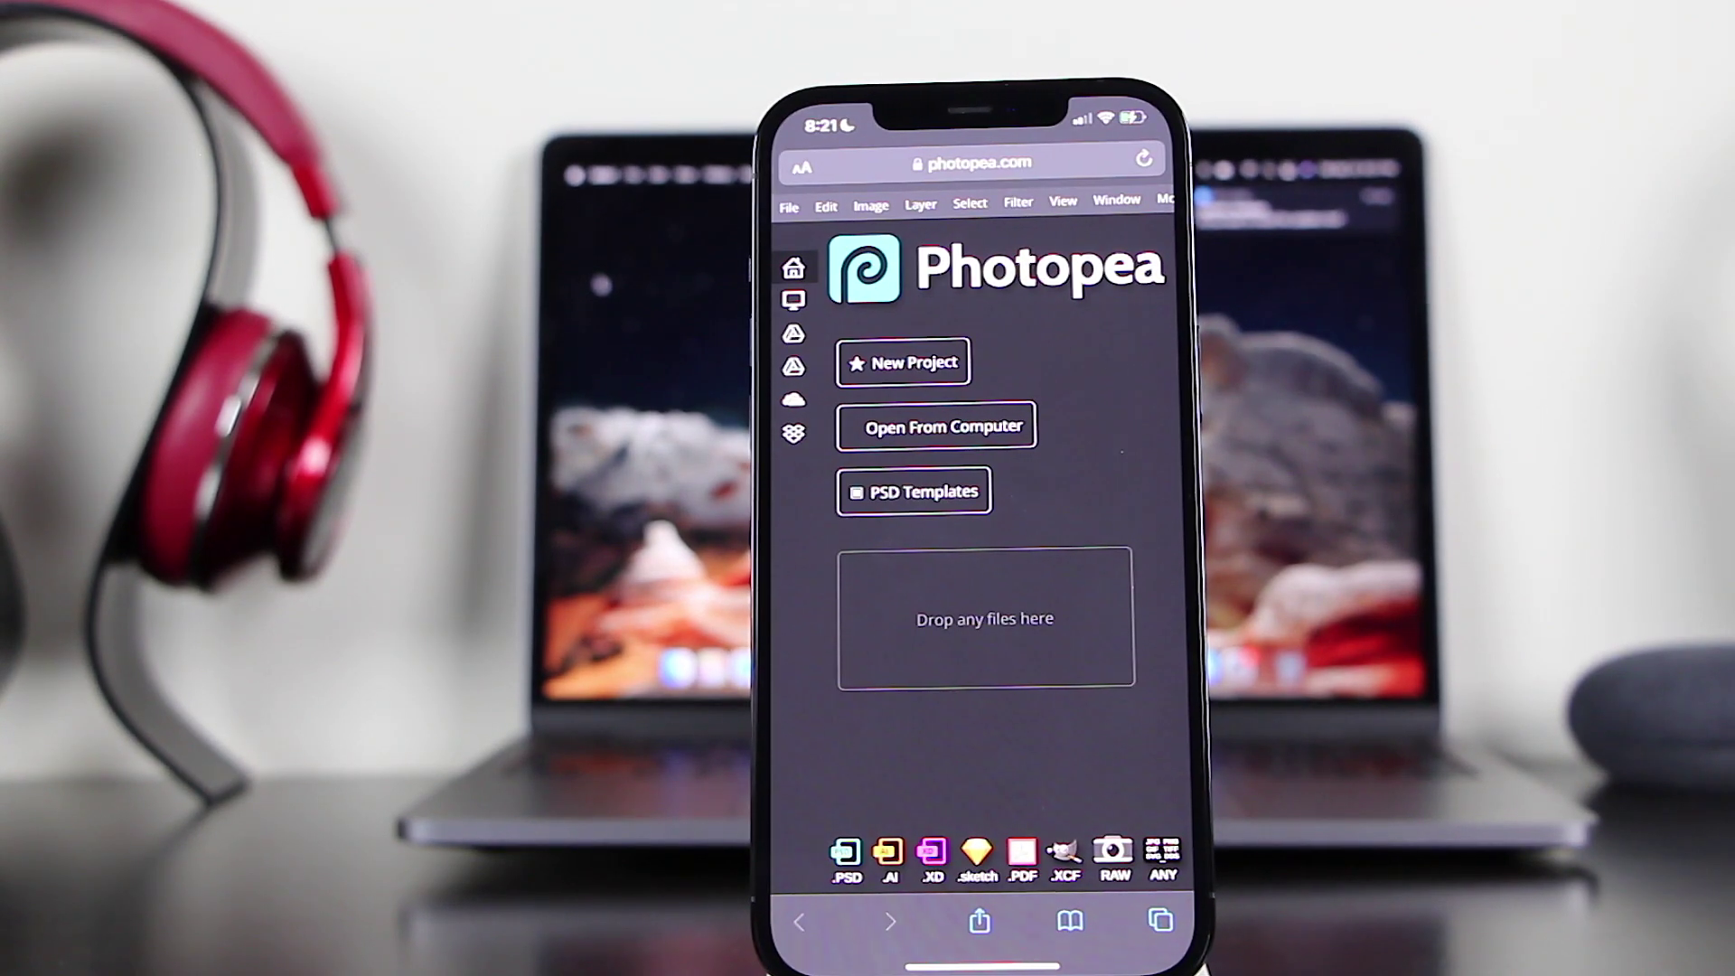
Create a new 1280×720 project, keeping the default white background
left_click(903, 363)
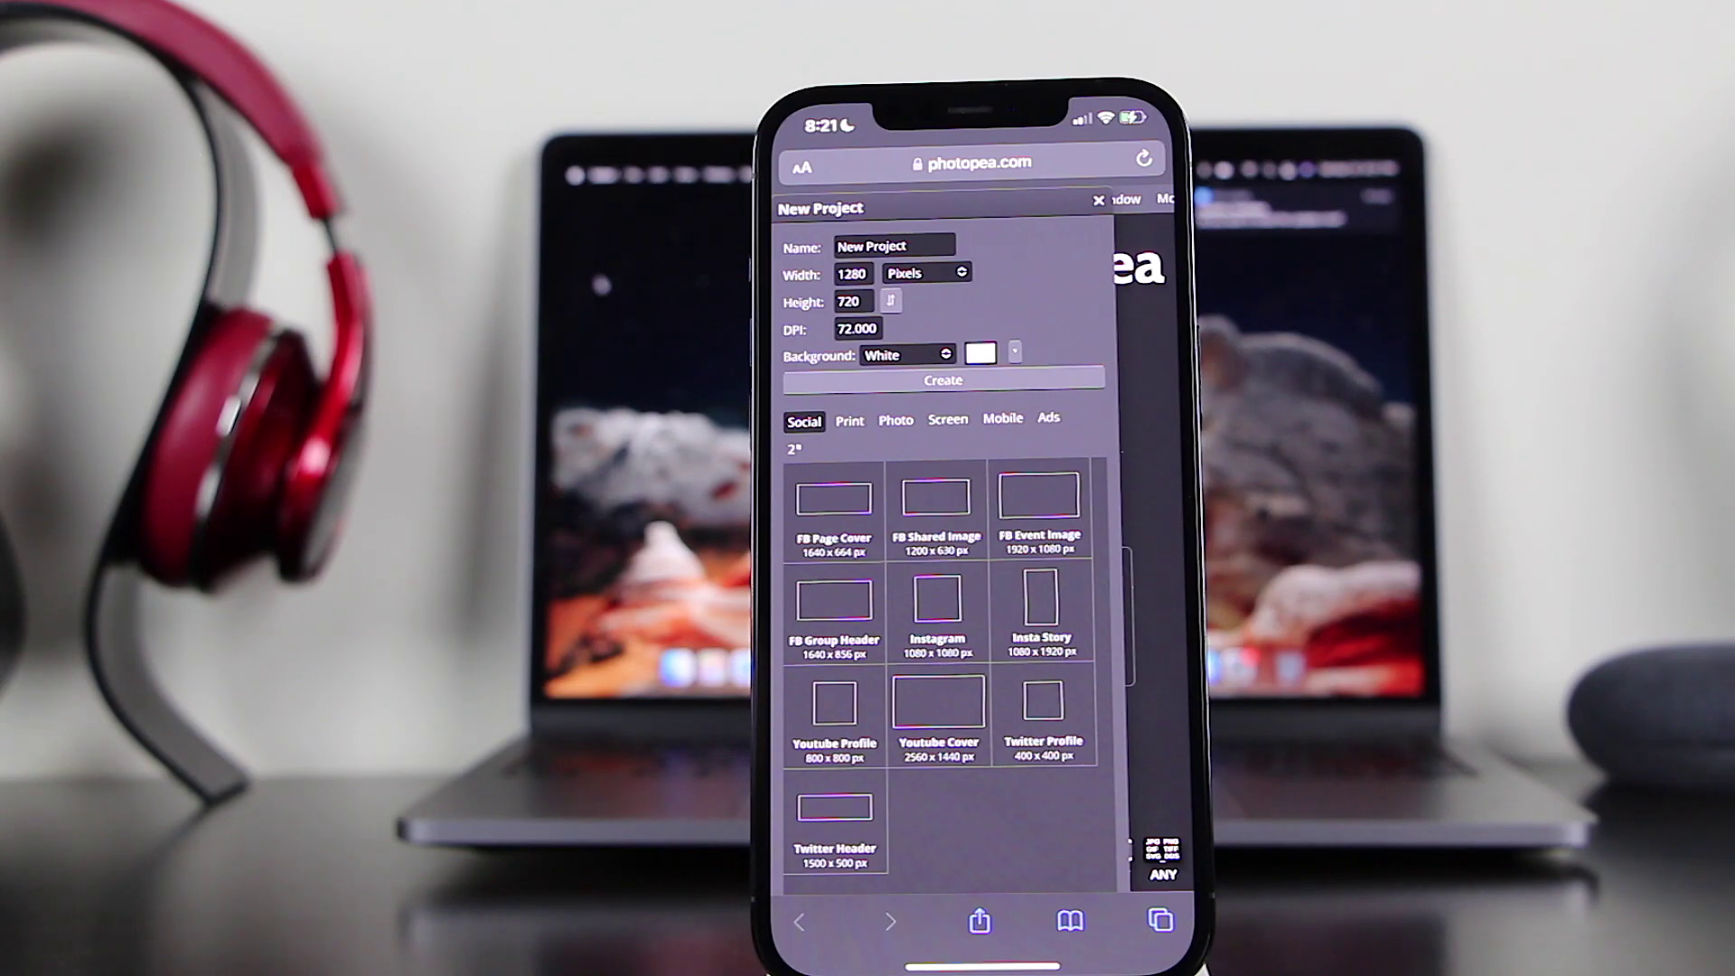
left_click(906, 354)
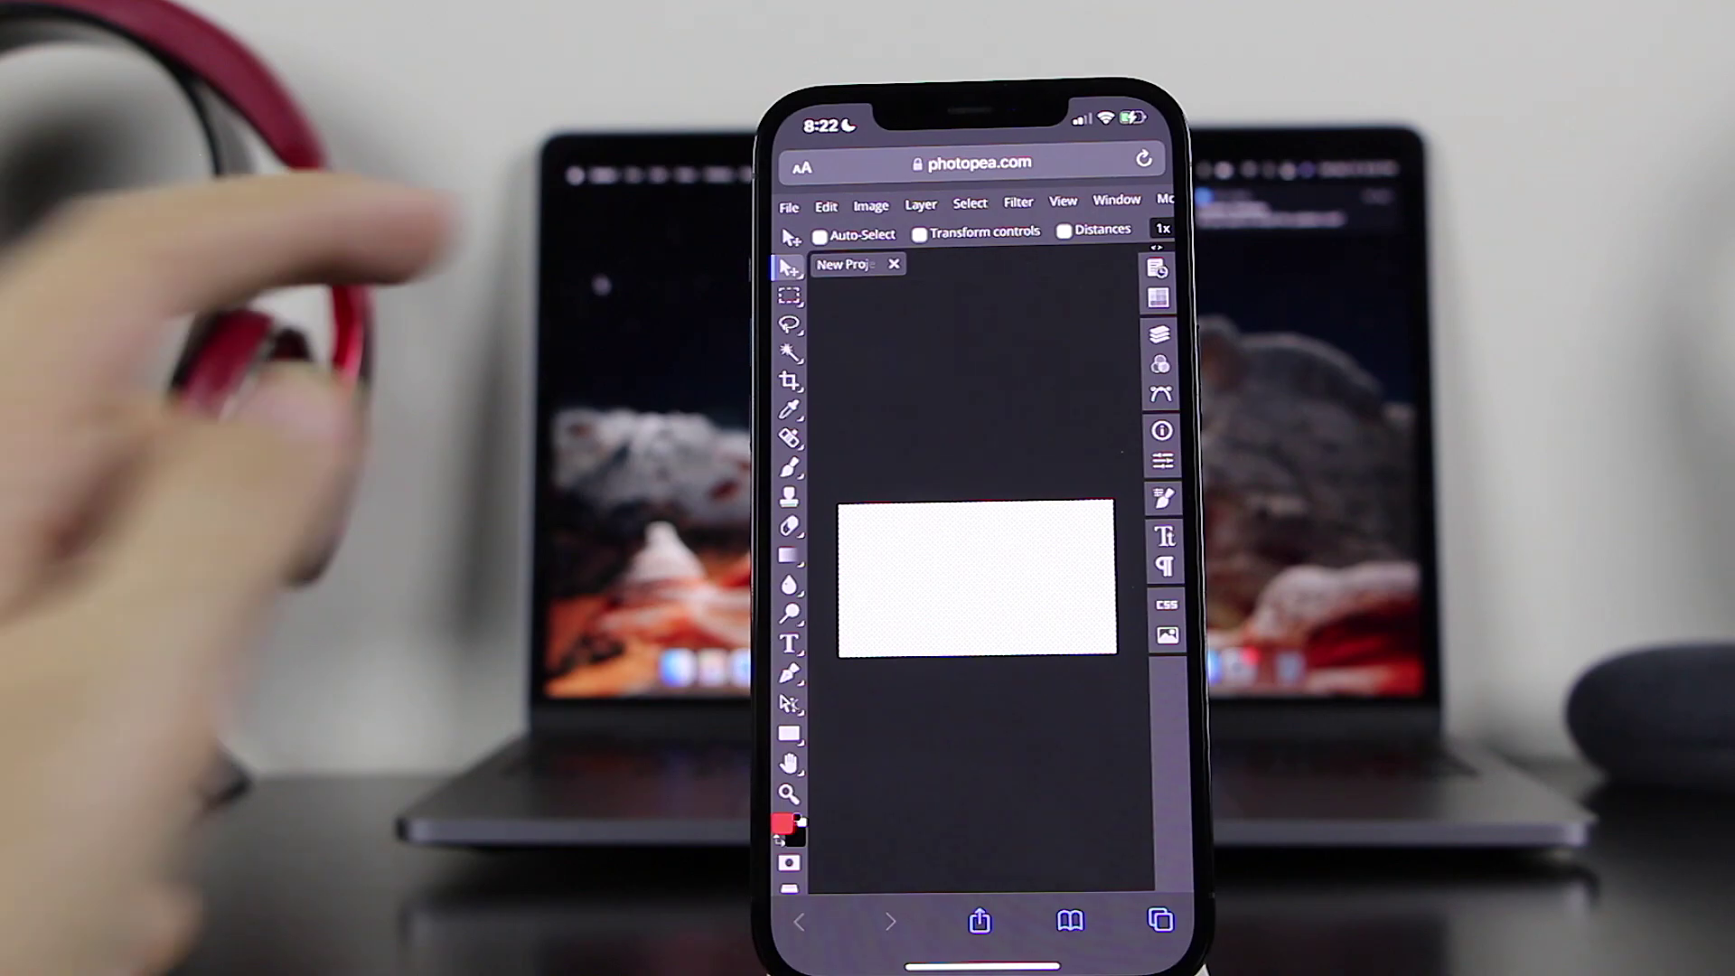
left_click(789, 206)
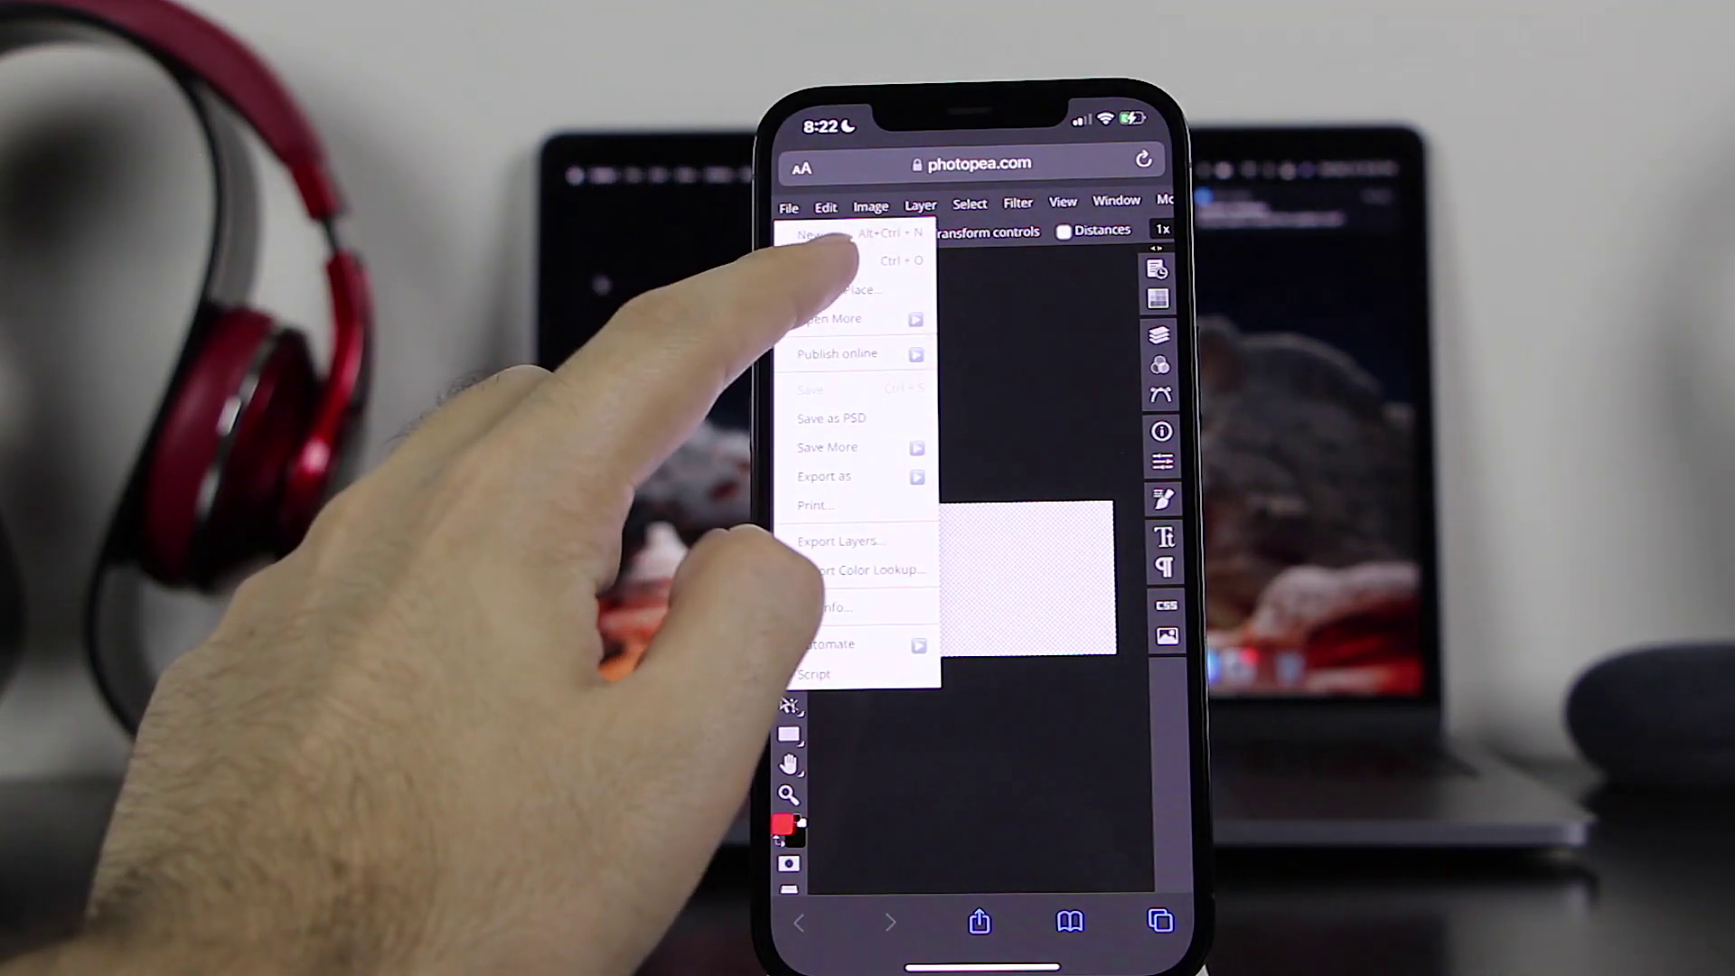
Open the colourful gradient photo from the iPhone's Photo Library as a second document
left_click(818, 261)
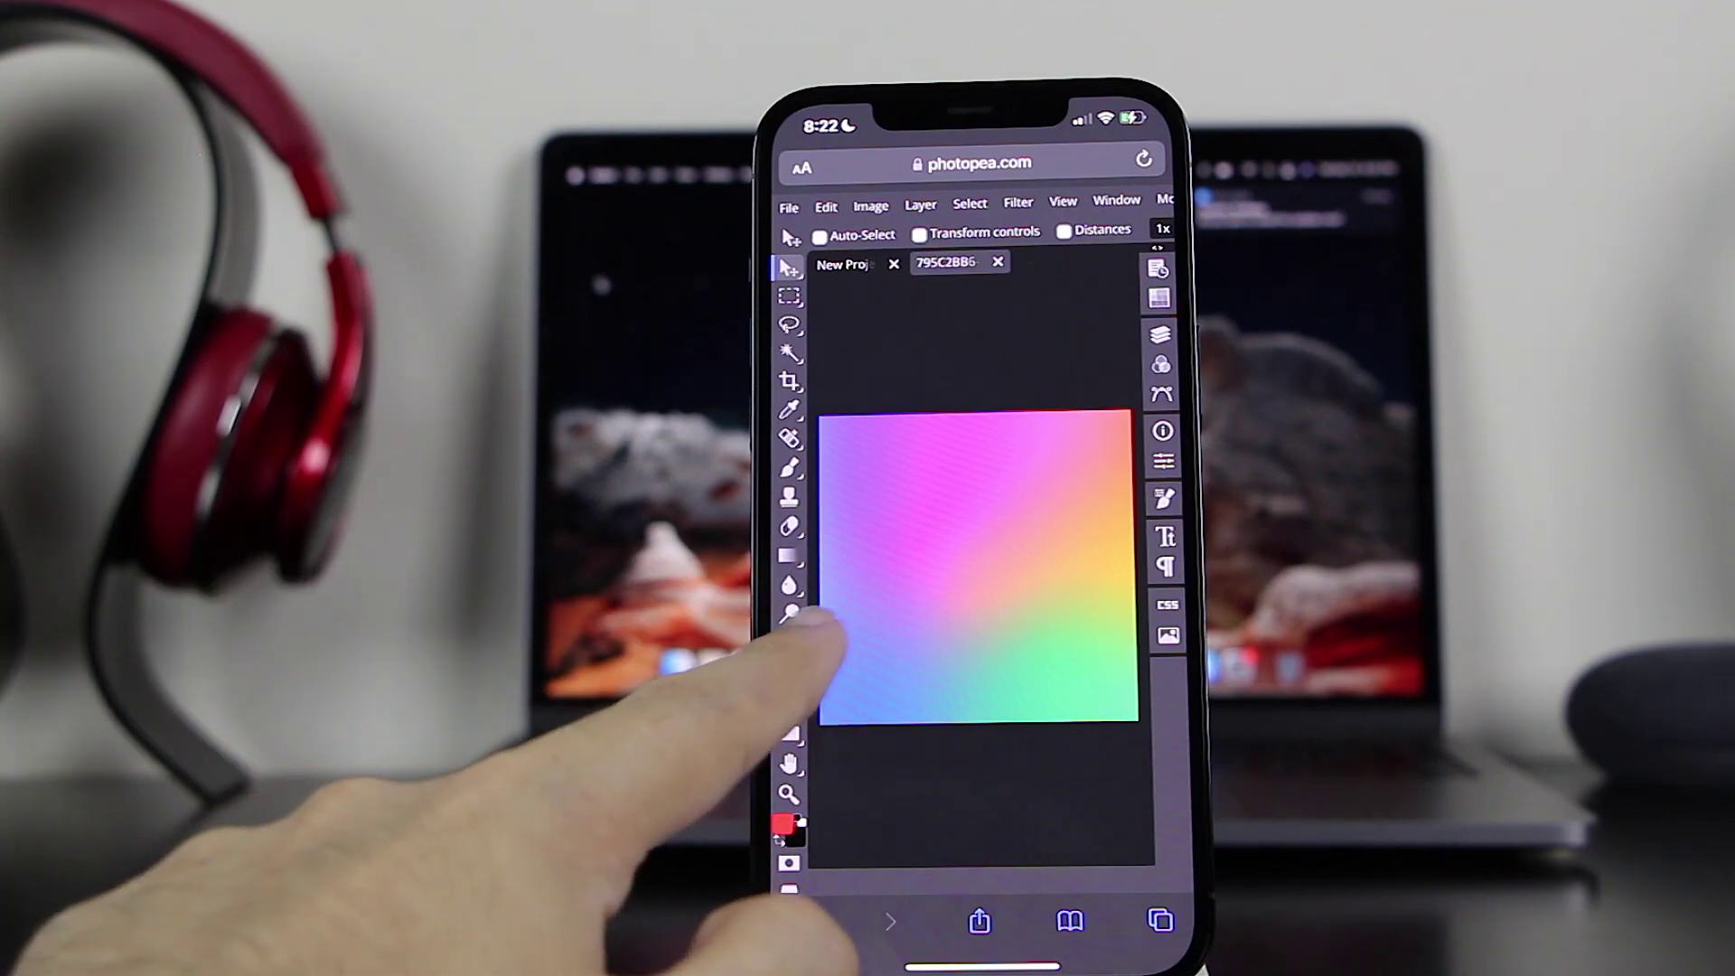
left_click(789, 643)
Type the caption 'Hi this is iapple' on the gradient image with the Type tool and select it
left_click(922, 676)
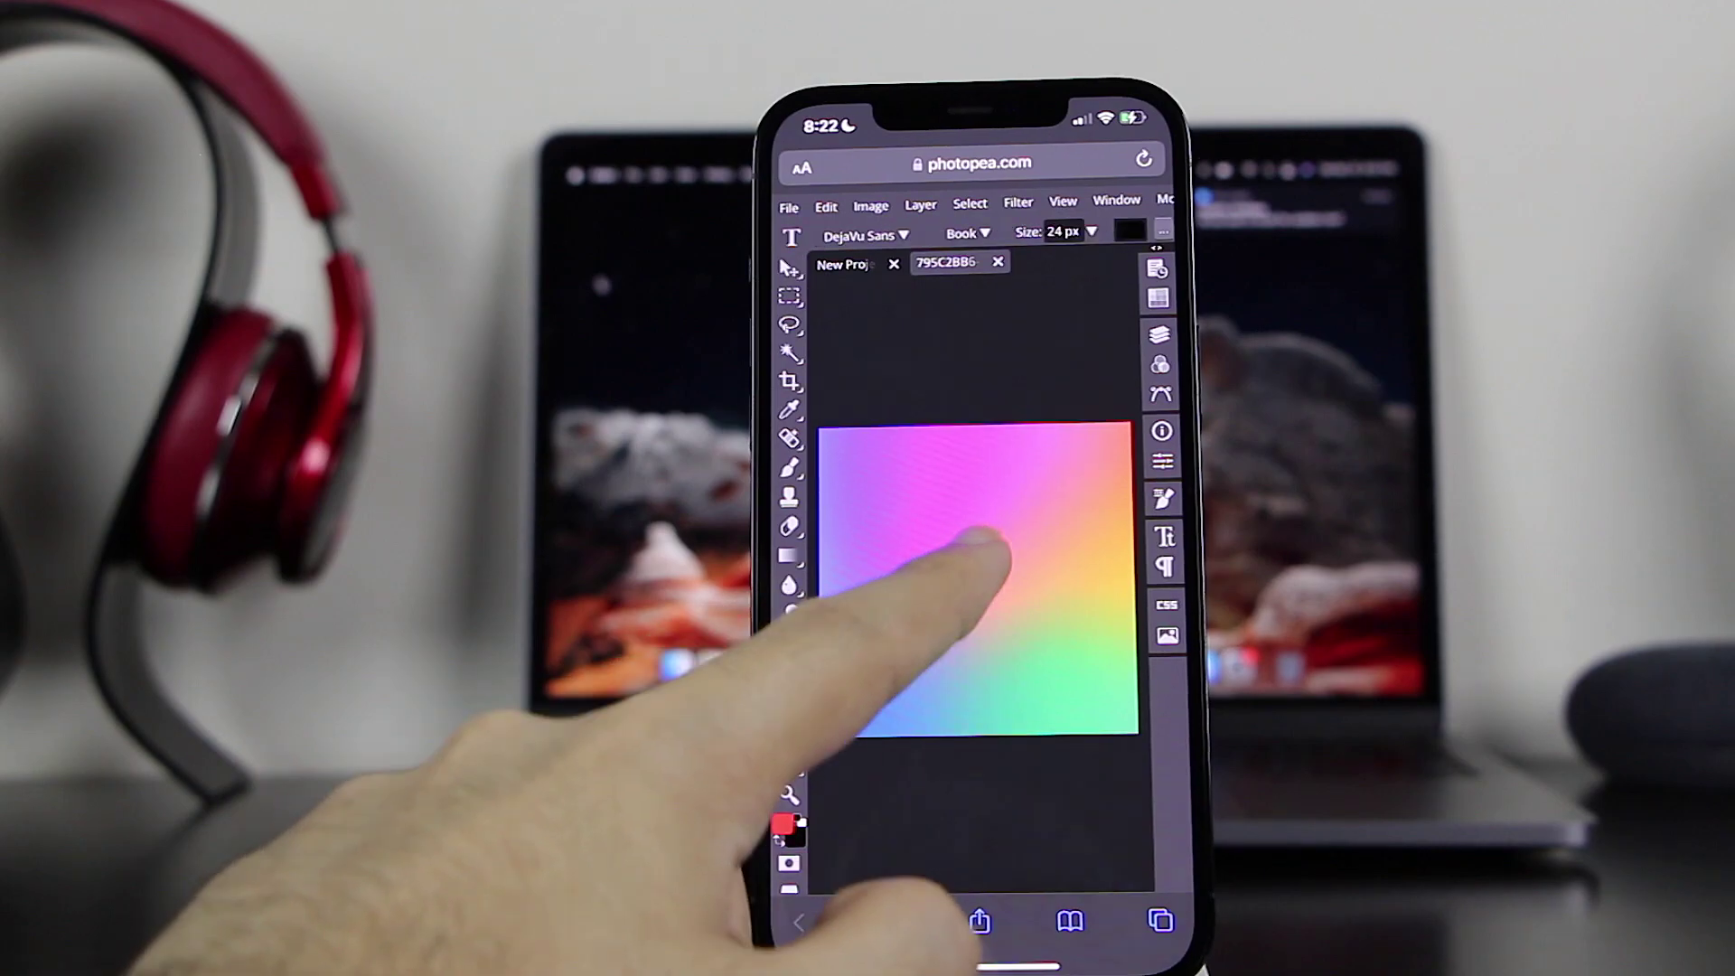
left_click(950, 543)
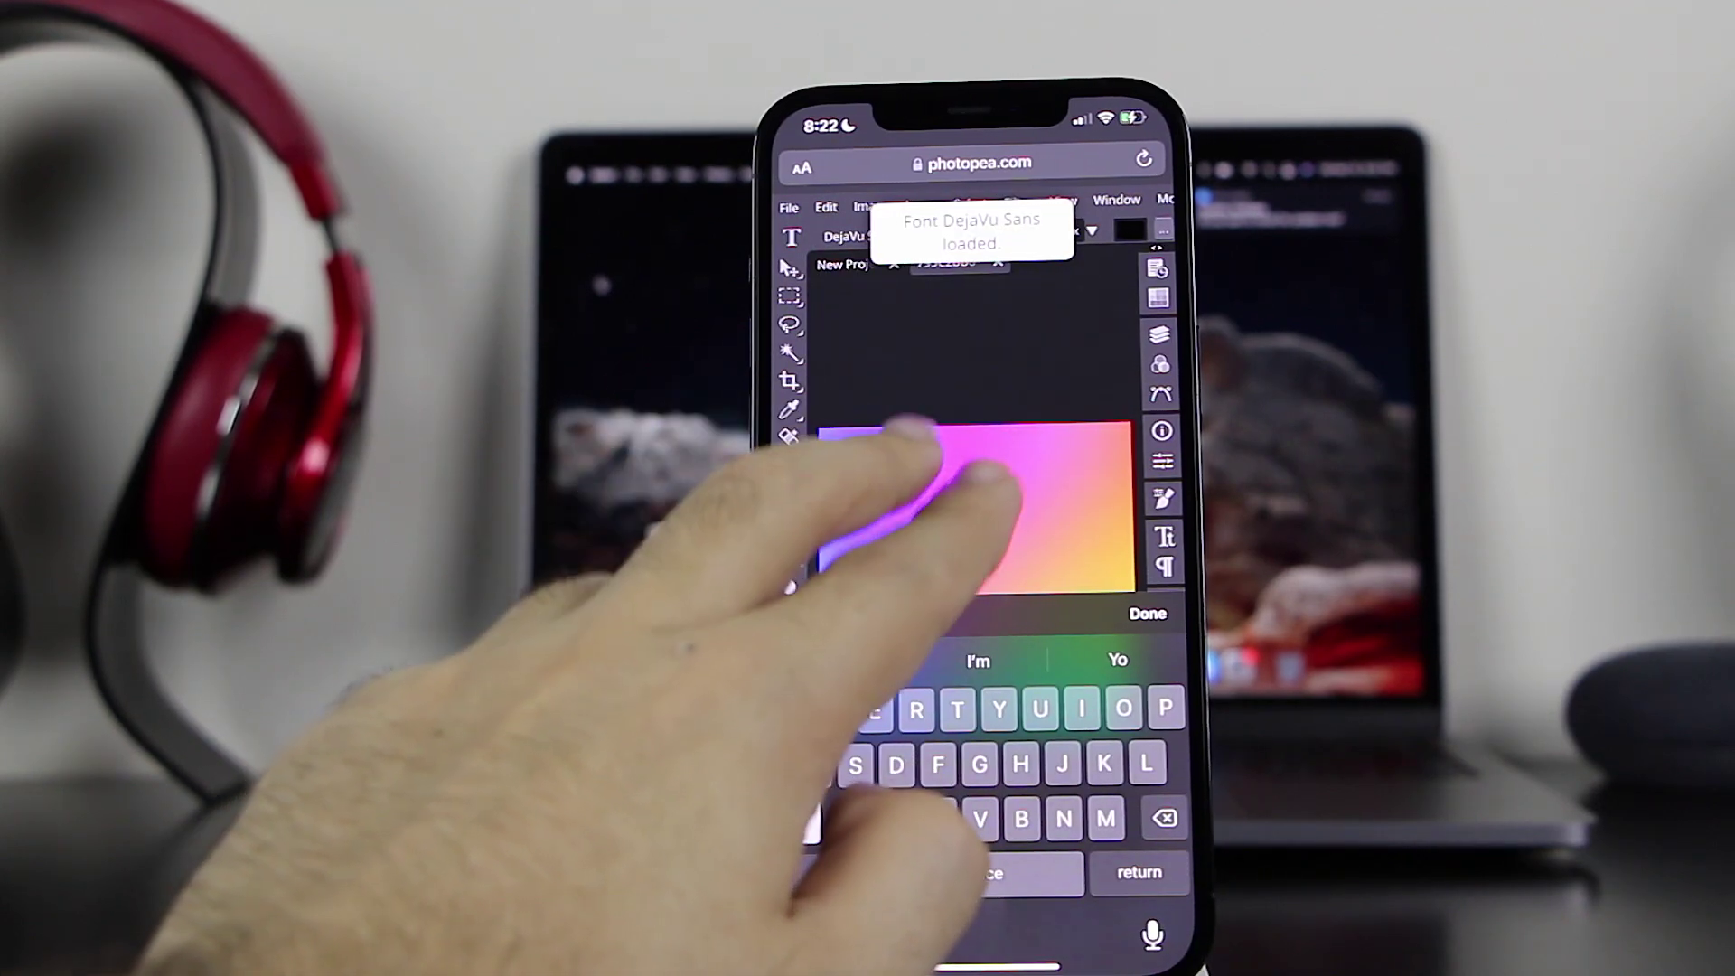
type("Hi")
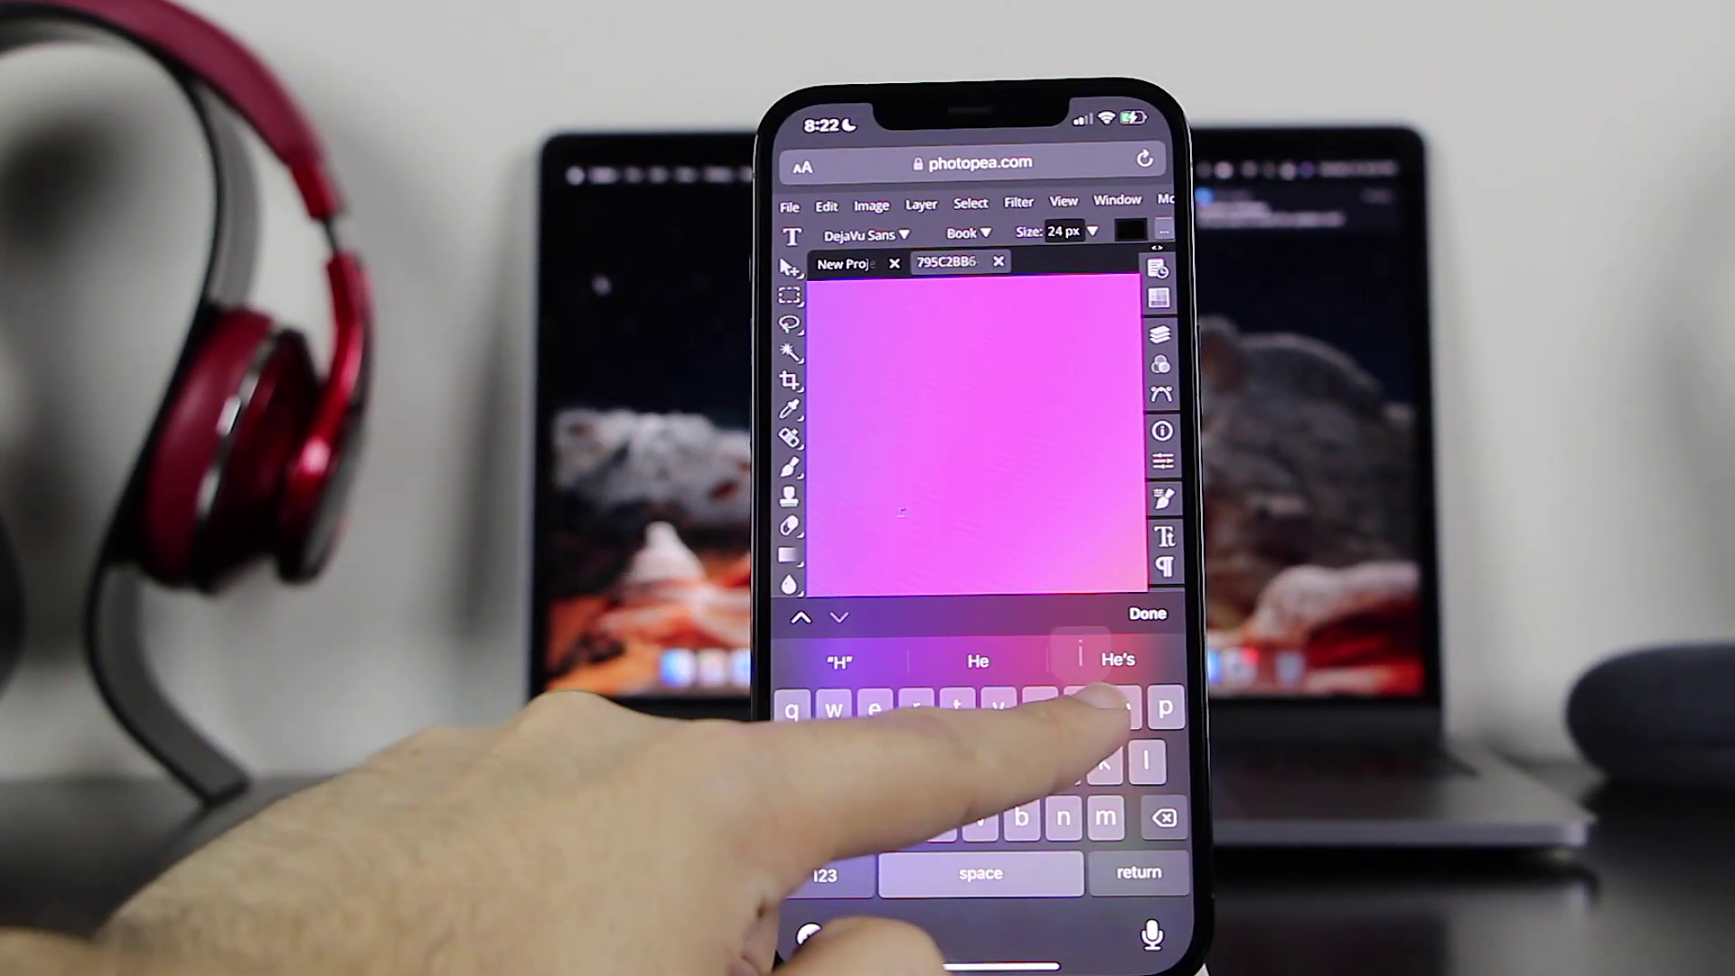
type(" thi")
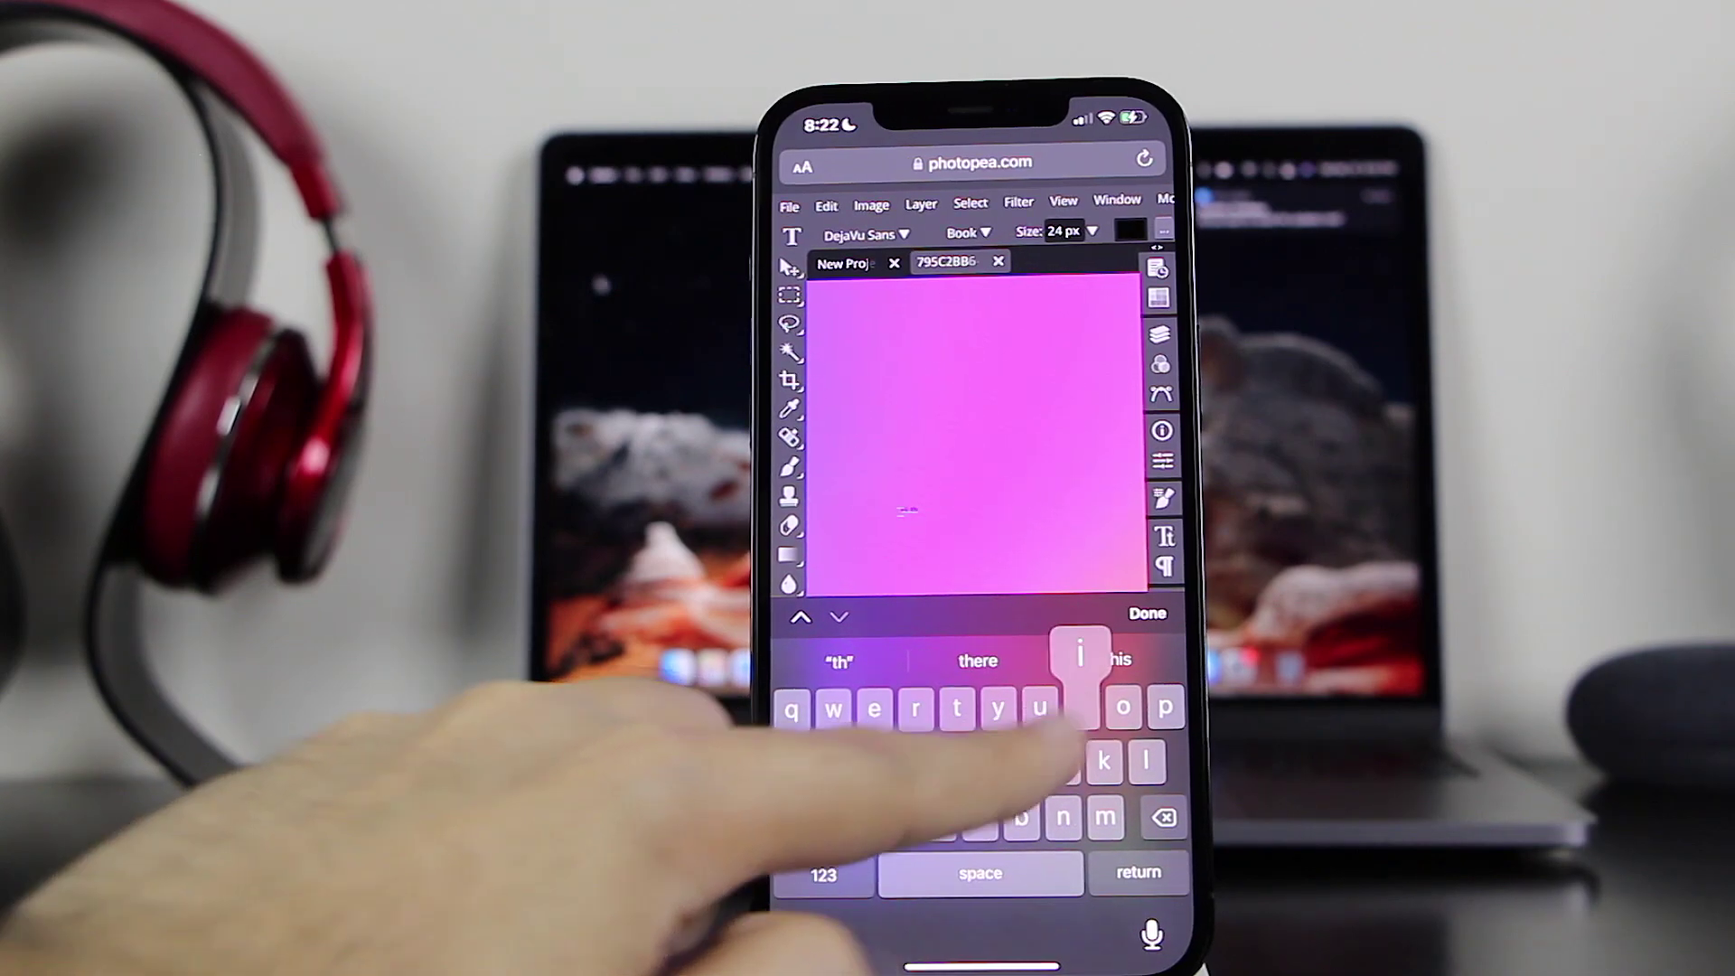
type("s is ")
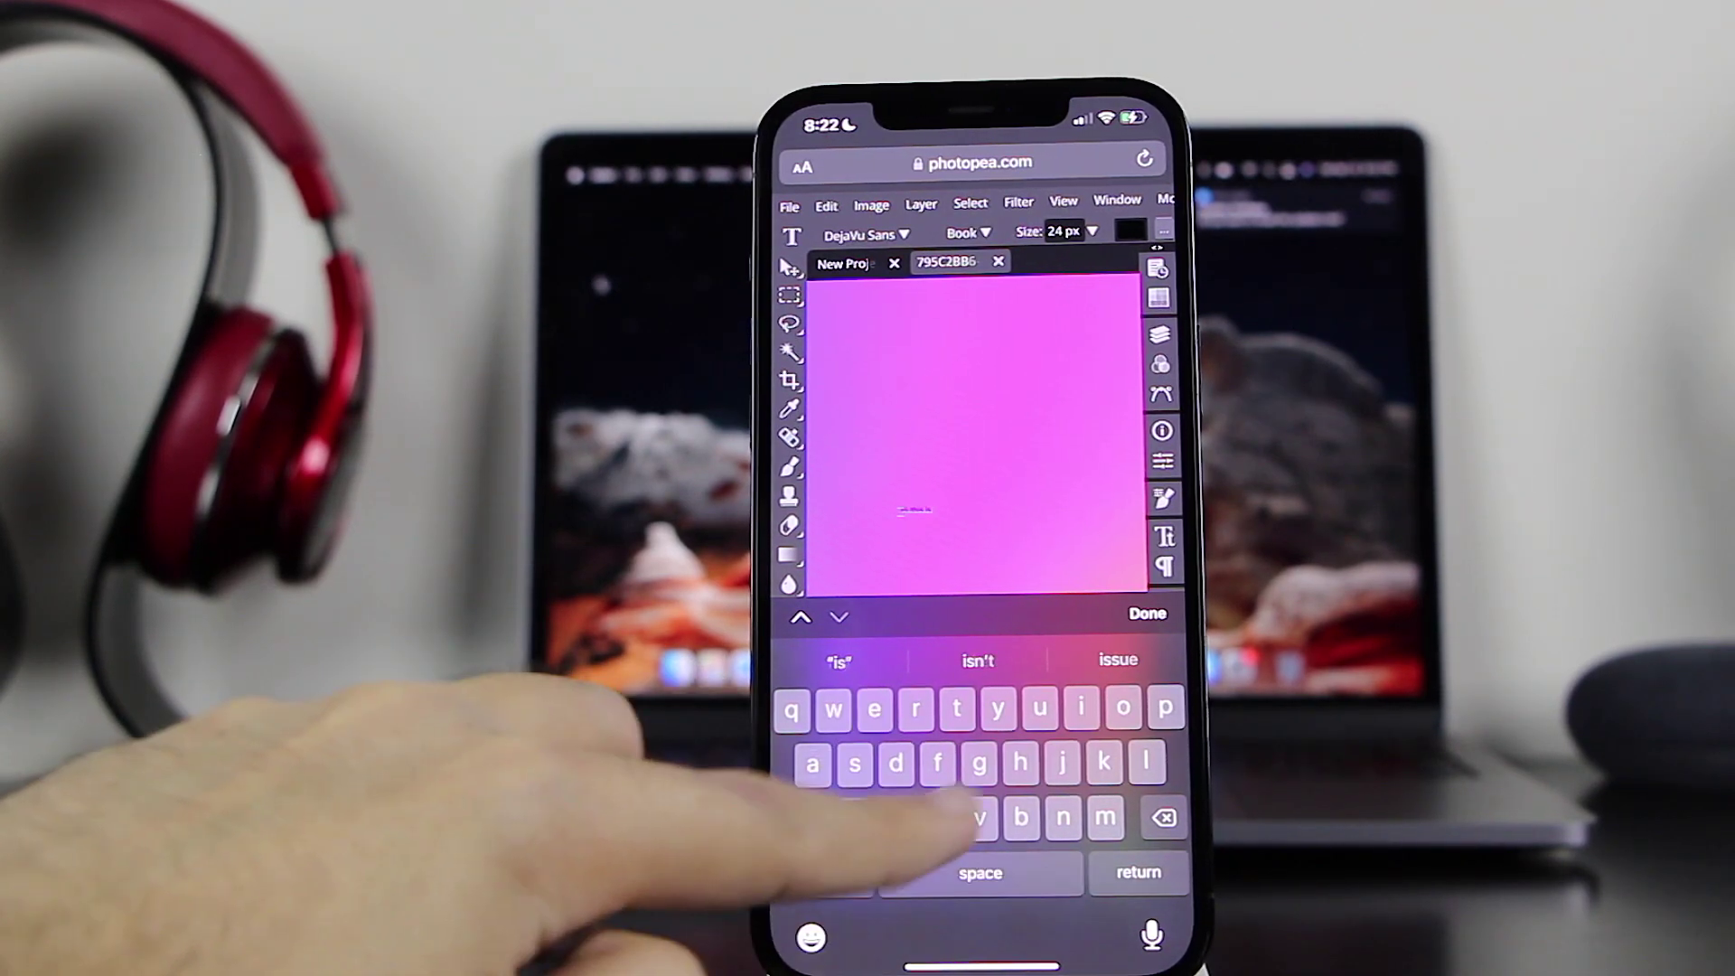
type("iappl")
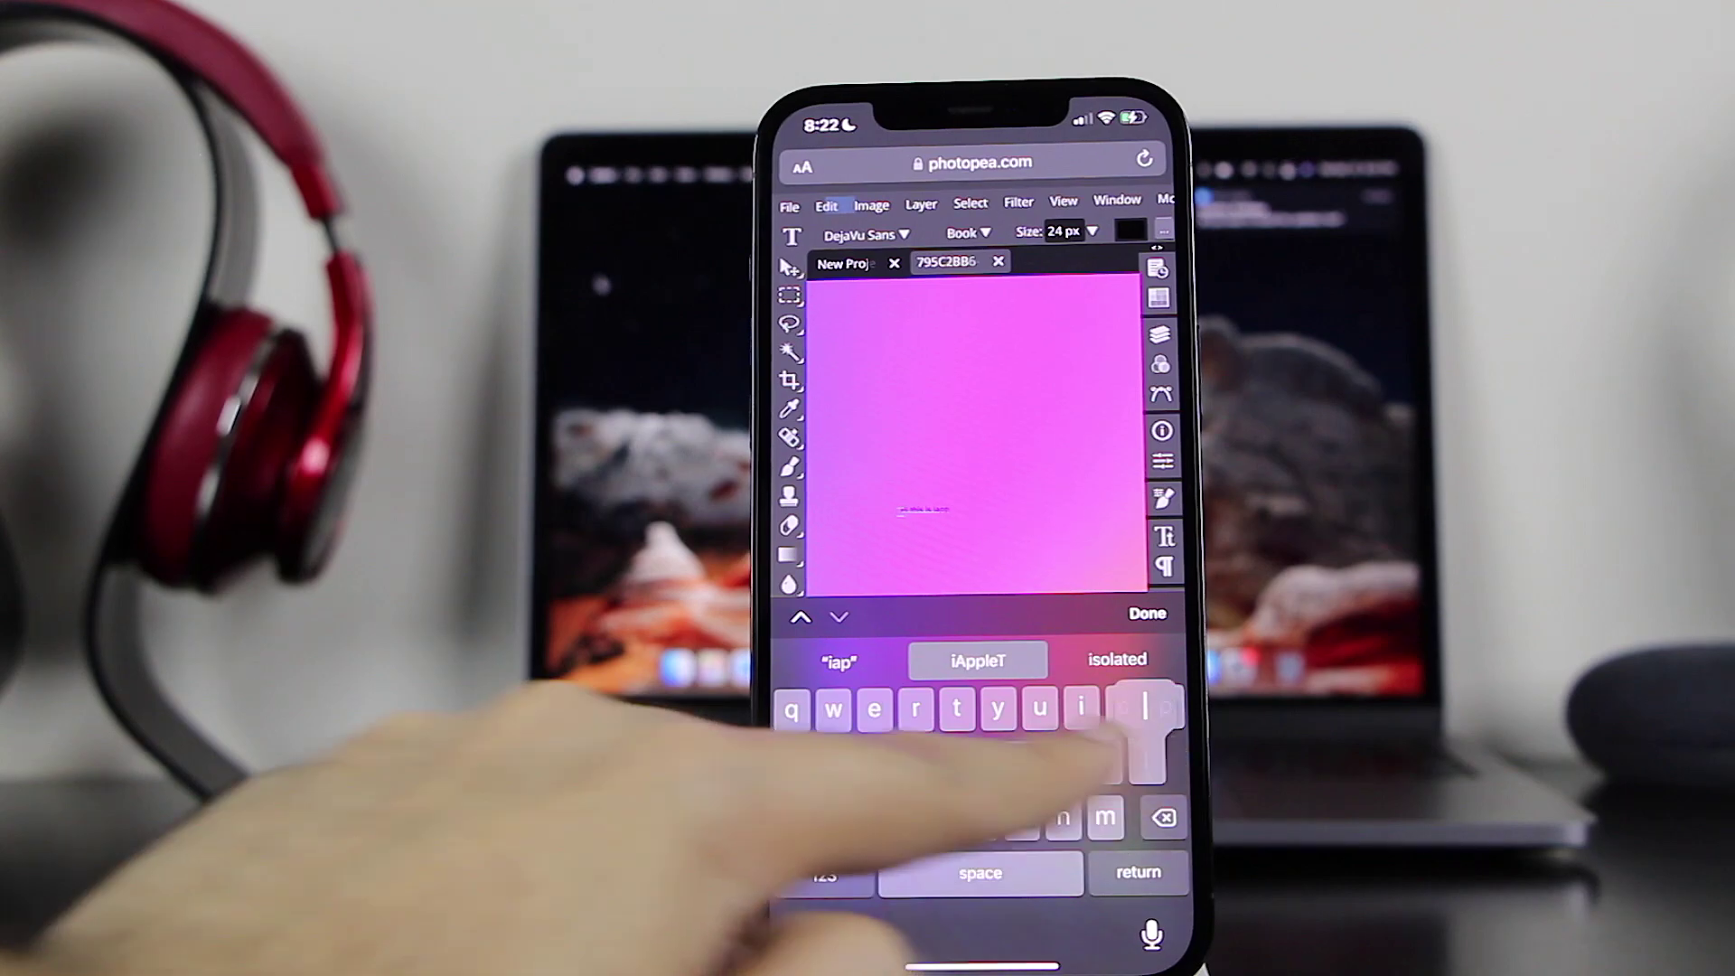
type("e")
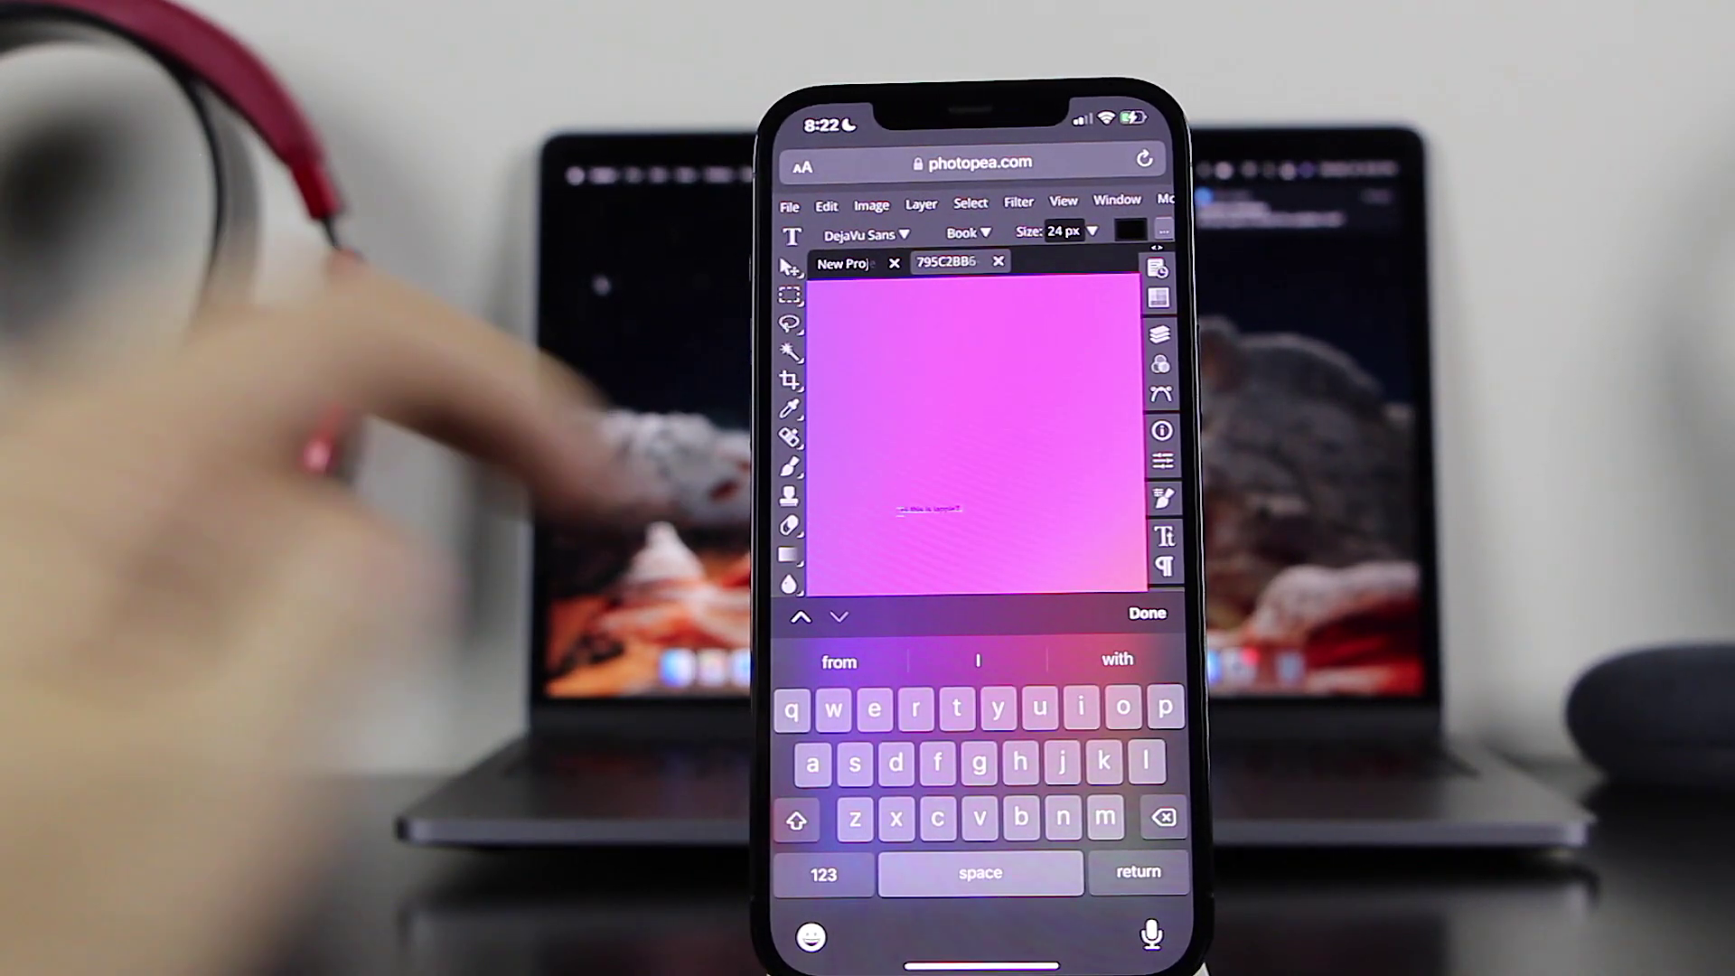
left_click_drag(987, 485, 930, 503)
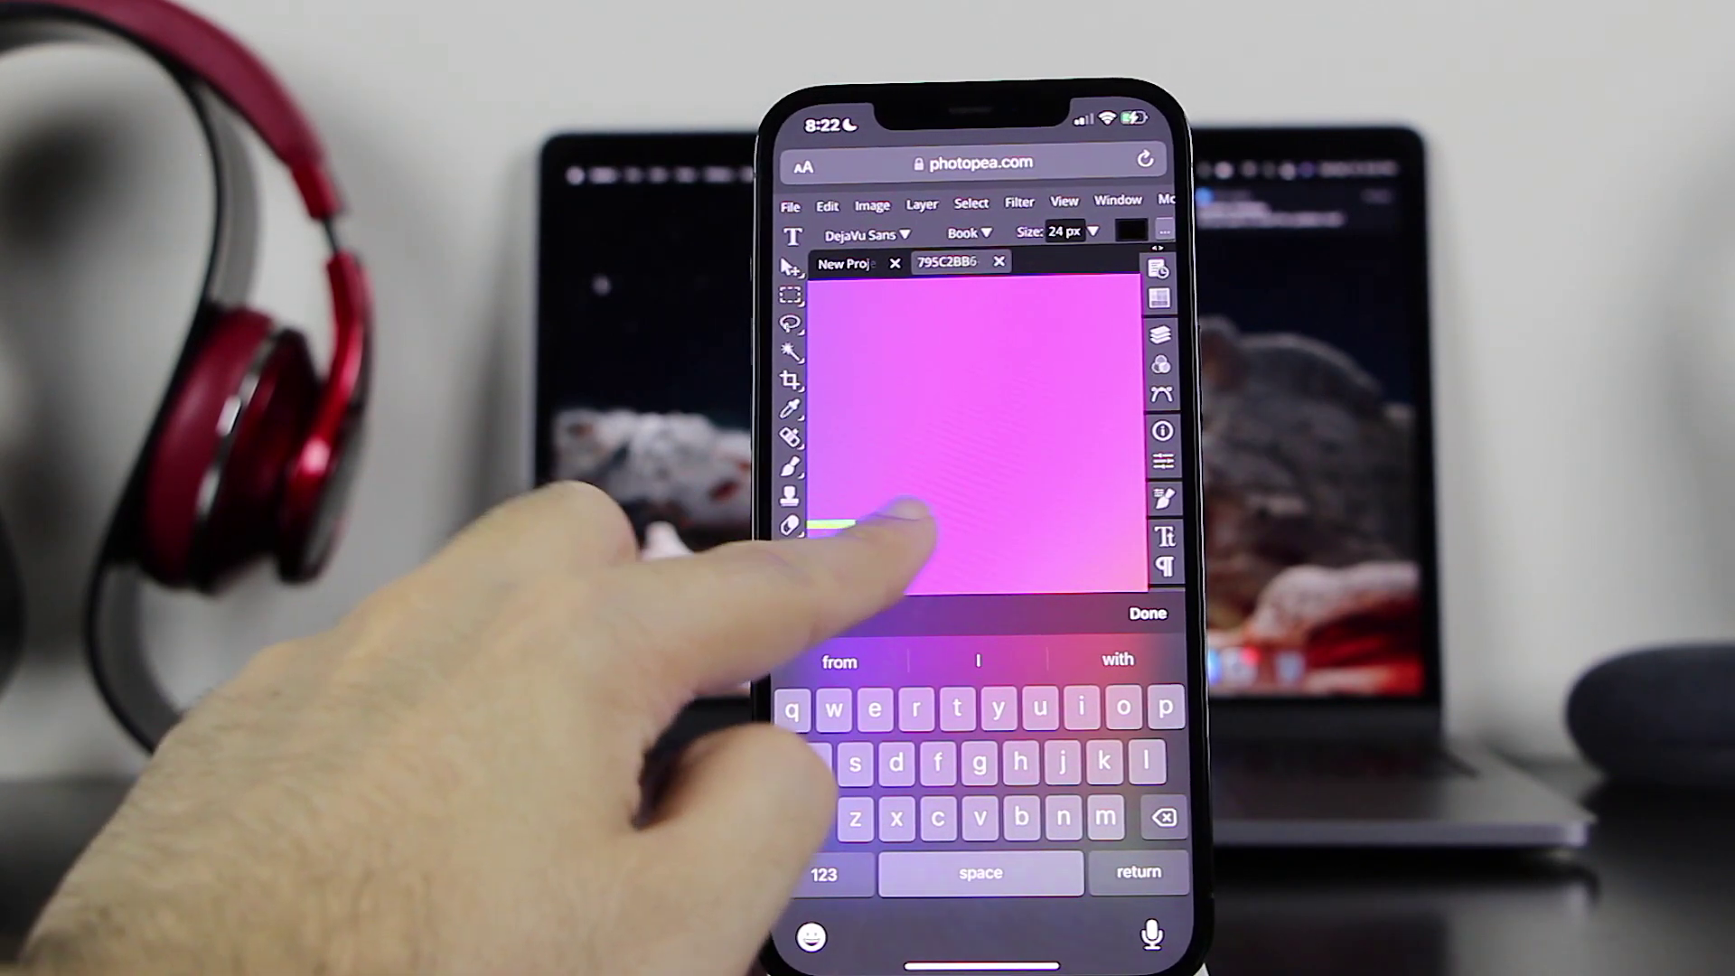
Set the caption's font size to 100 px and nudge it slightly right
left_click(1064, 230)
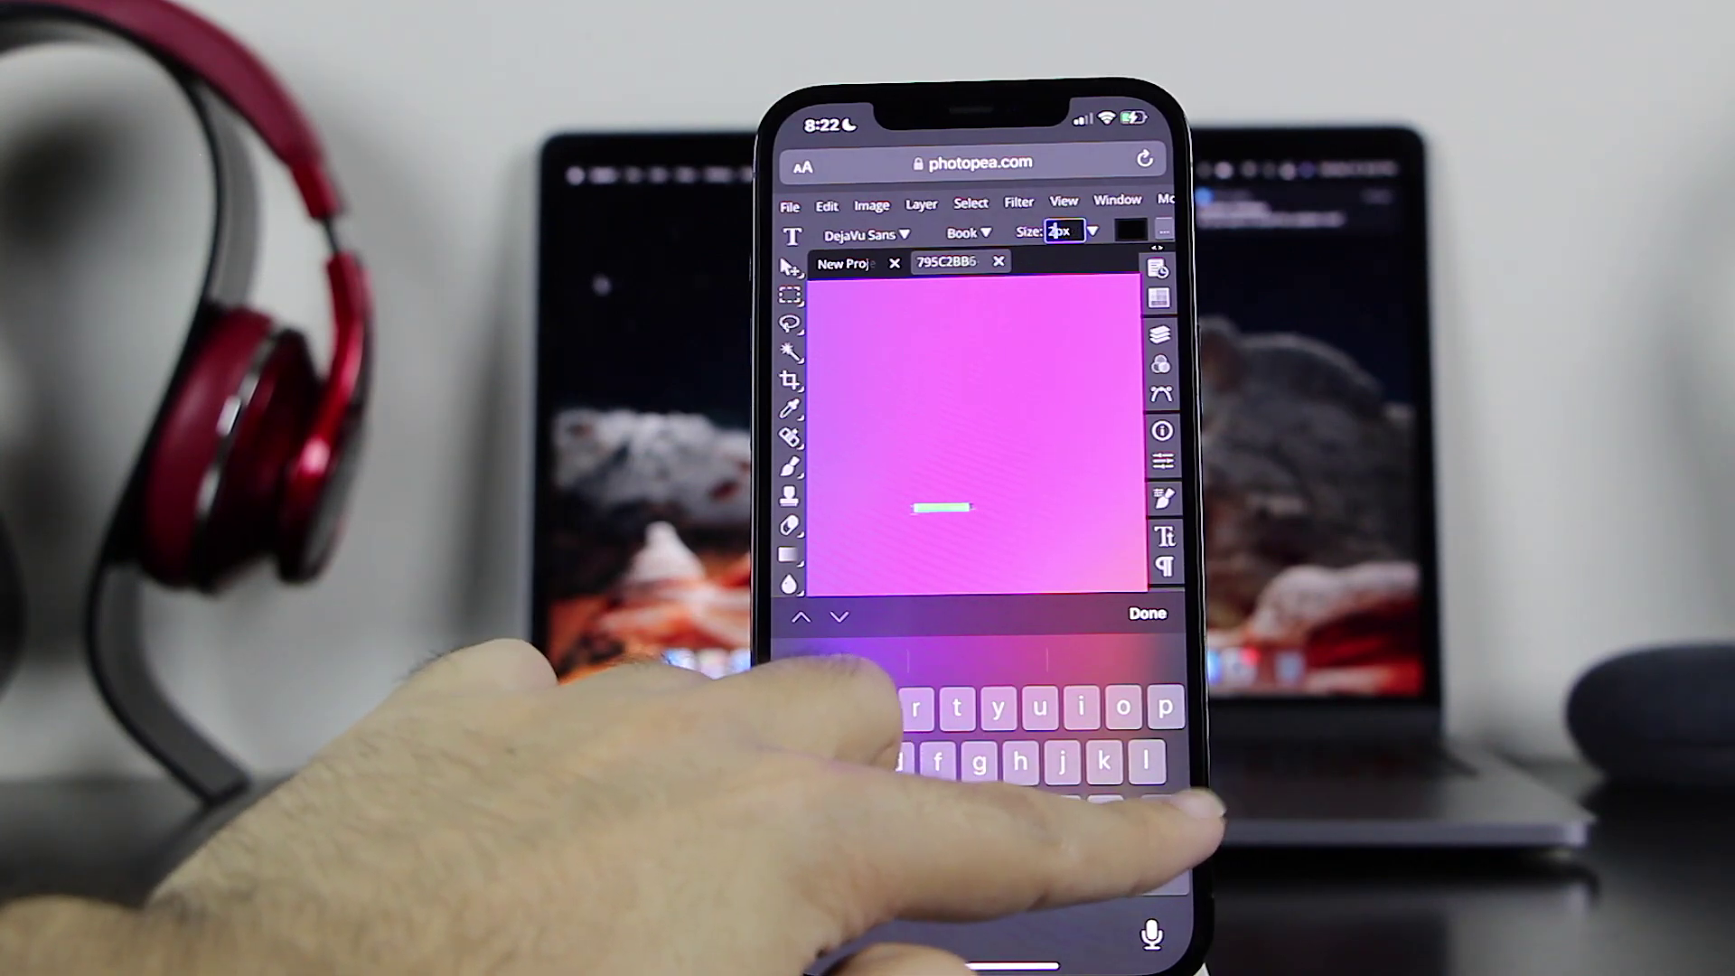
type("1")
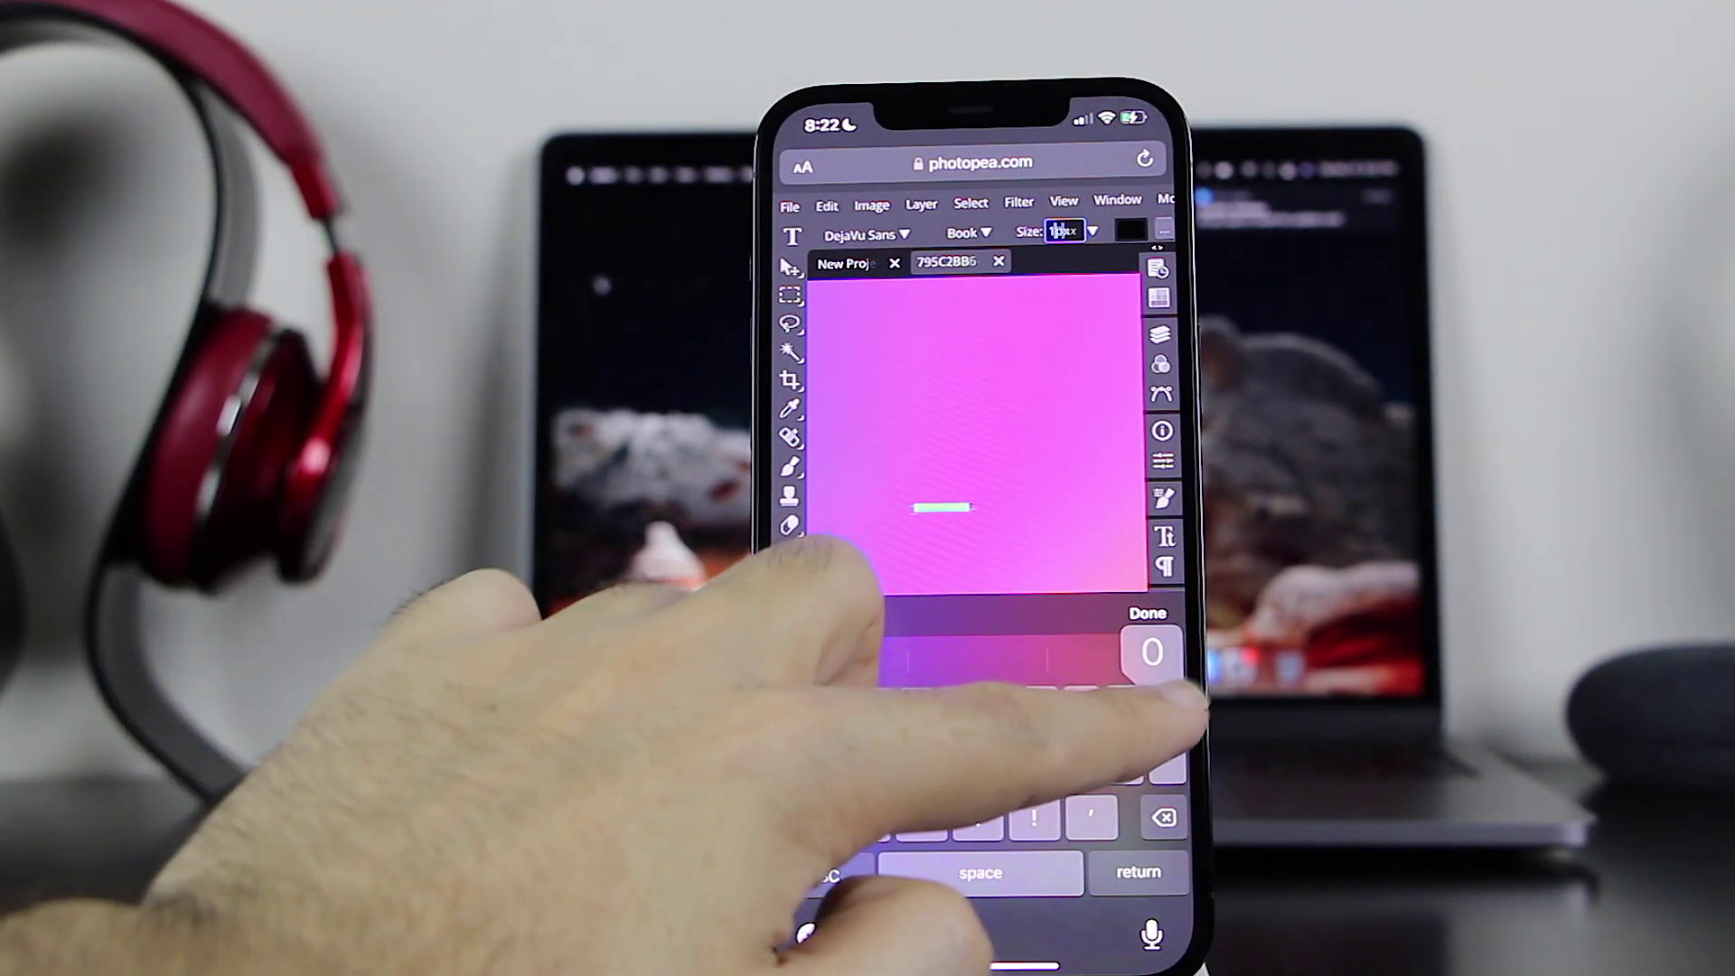
type("00")
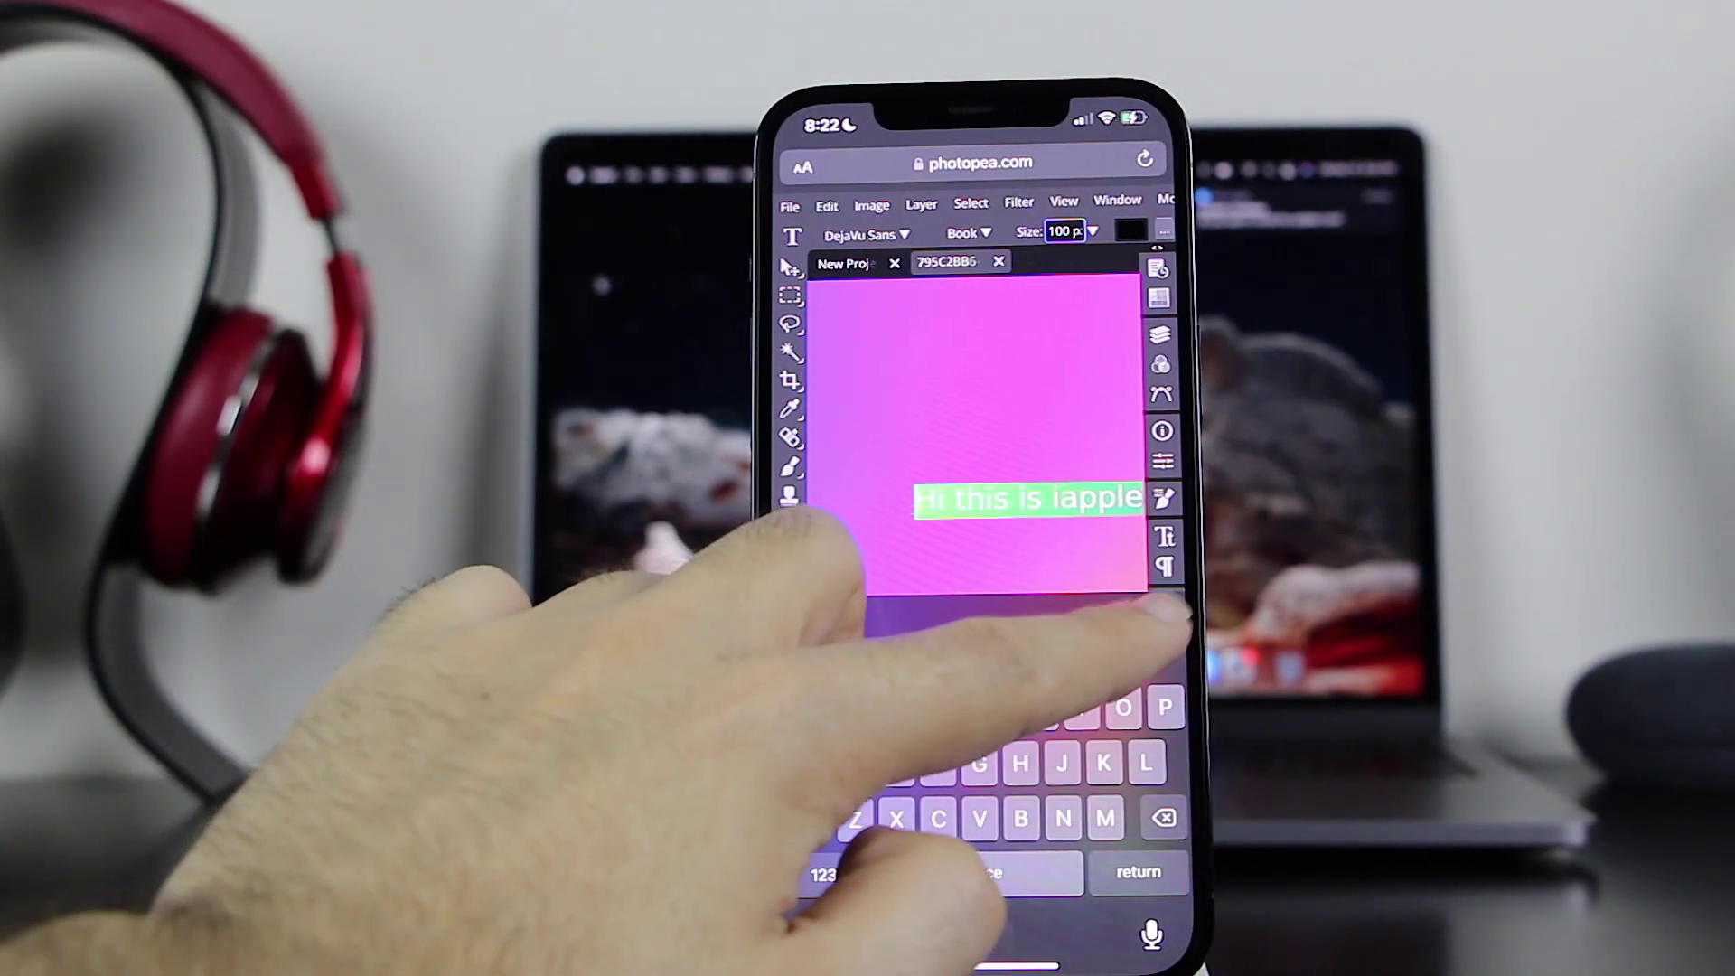
left_click(1058, 575)
left_click(935, 596)
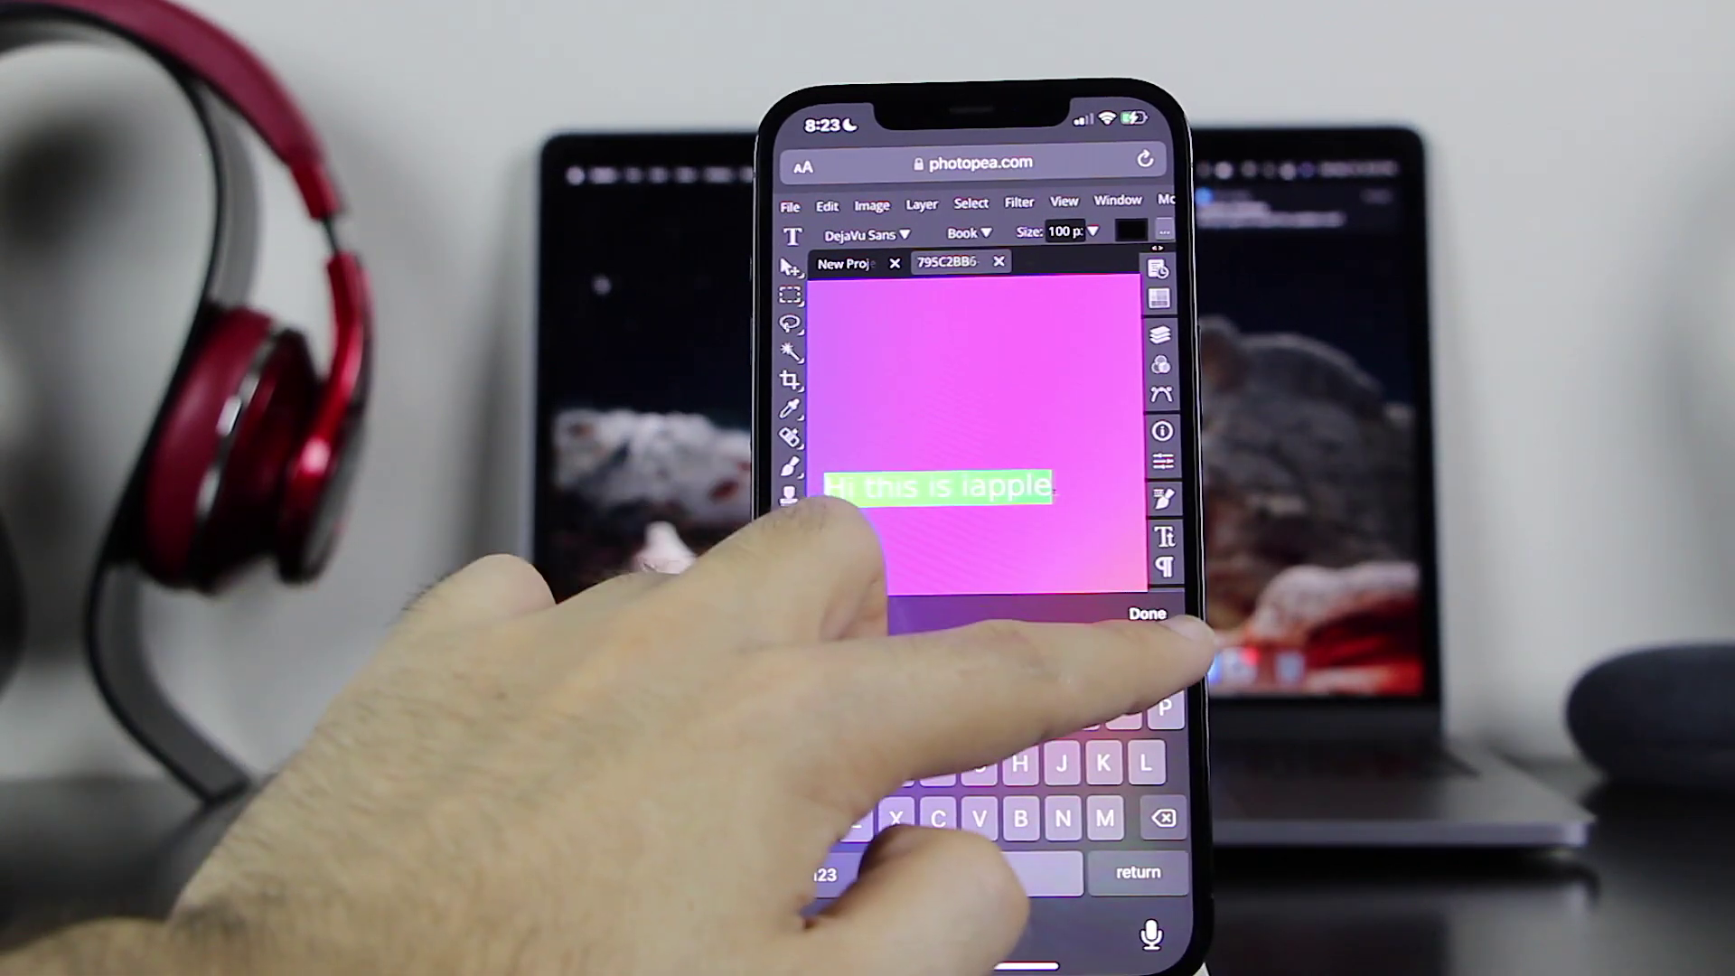
left_click_drag(1047, 571, 1058, 567)
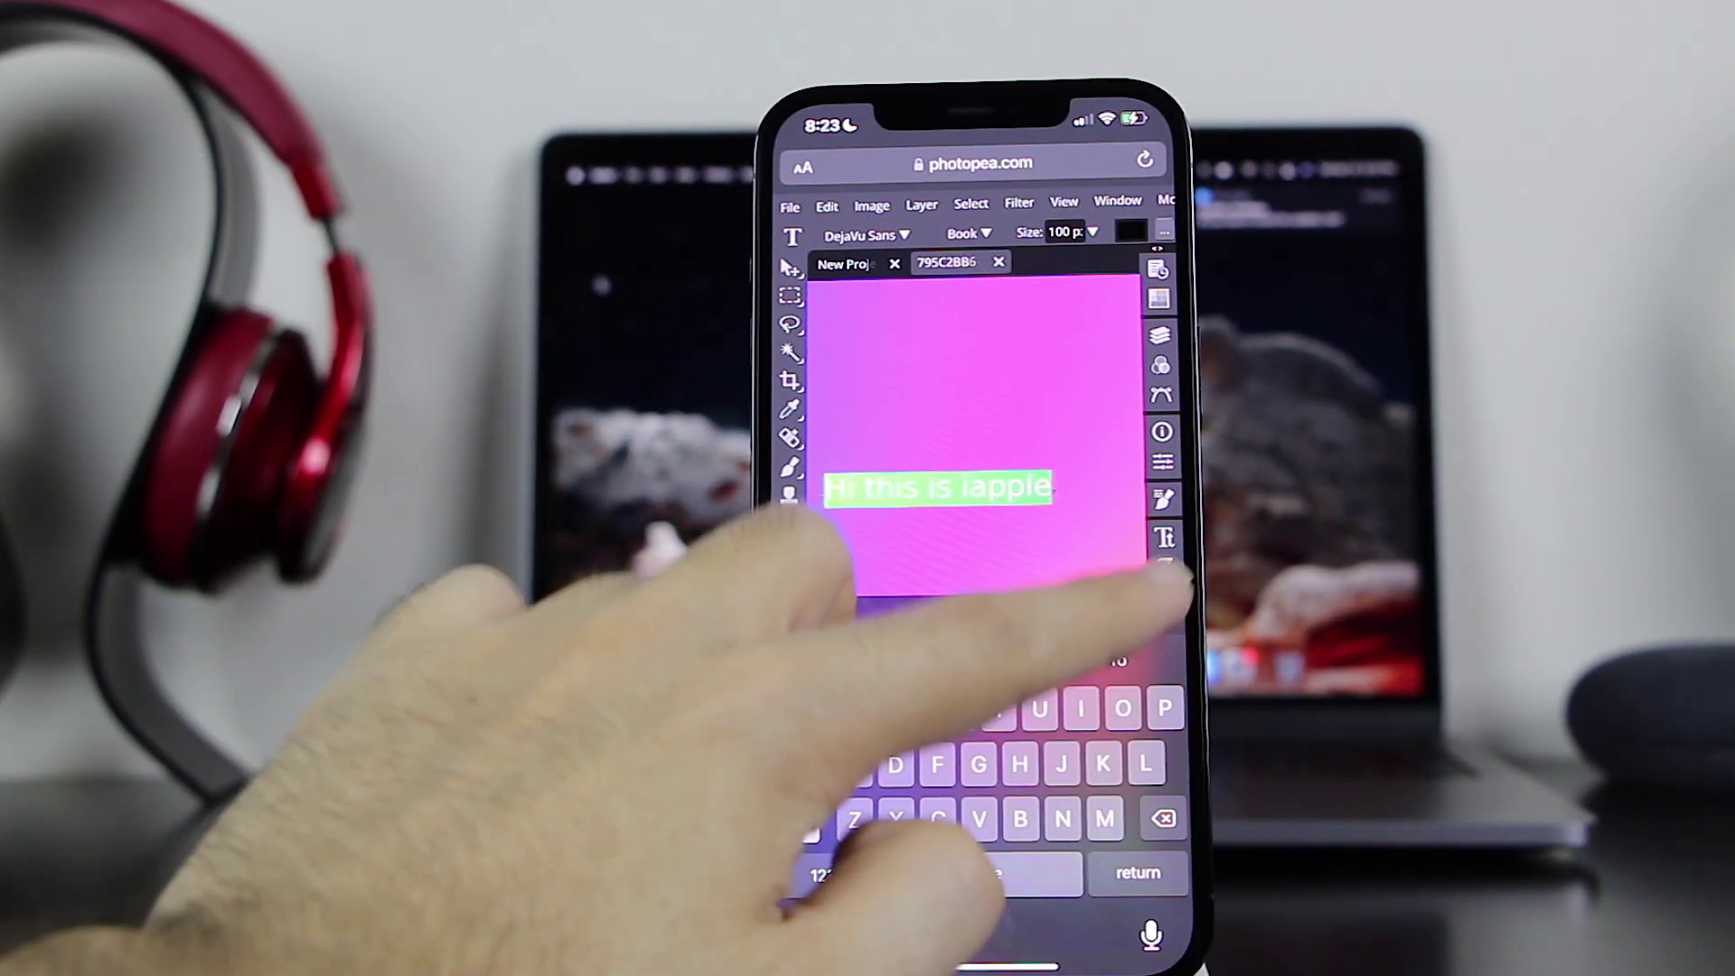
left_click(1147, 614)
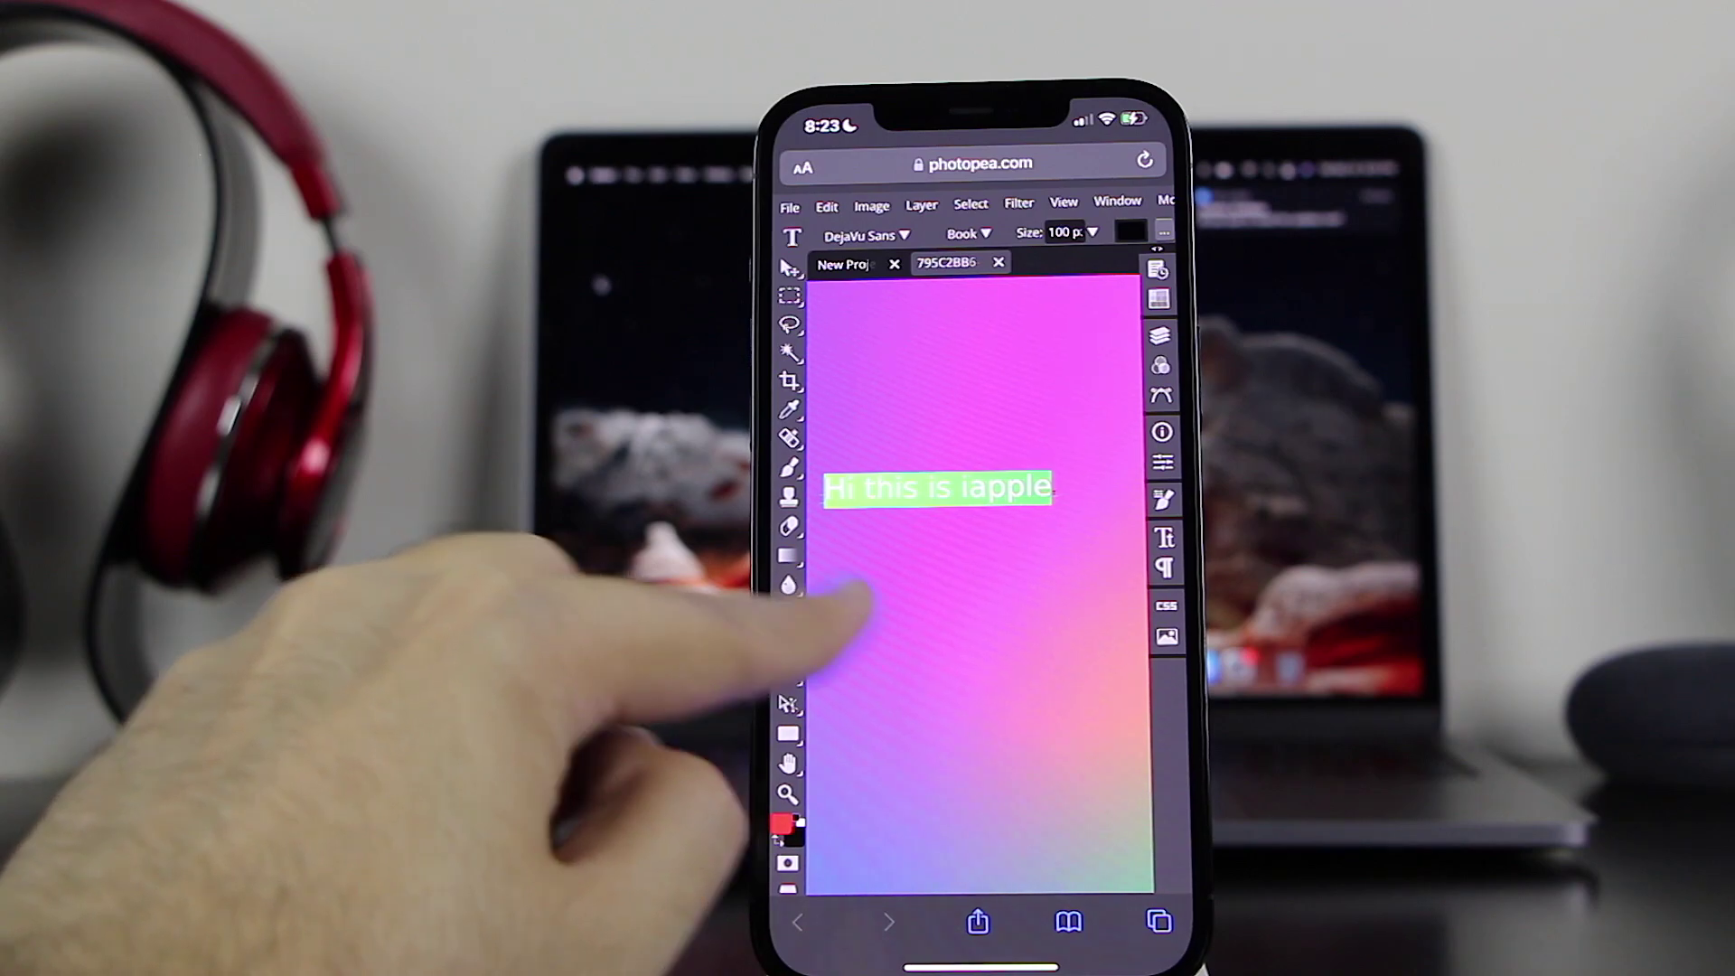
left_click(787, 613)
left_click(989, 732)
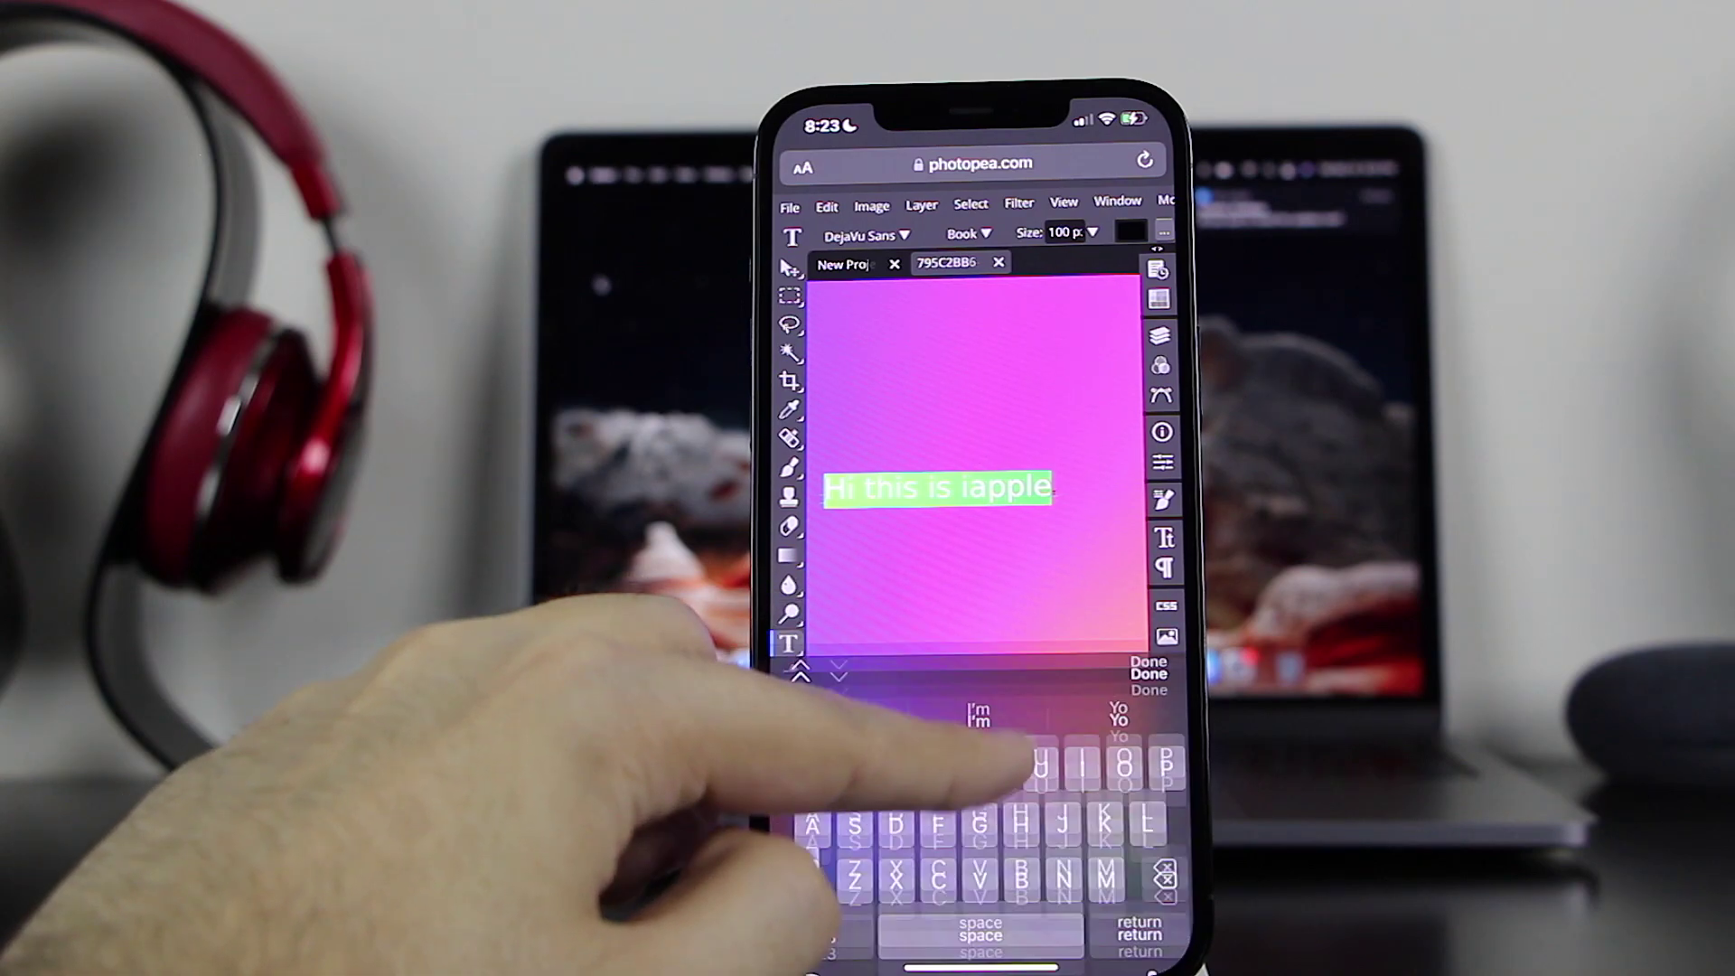
left_click(1148, 615)
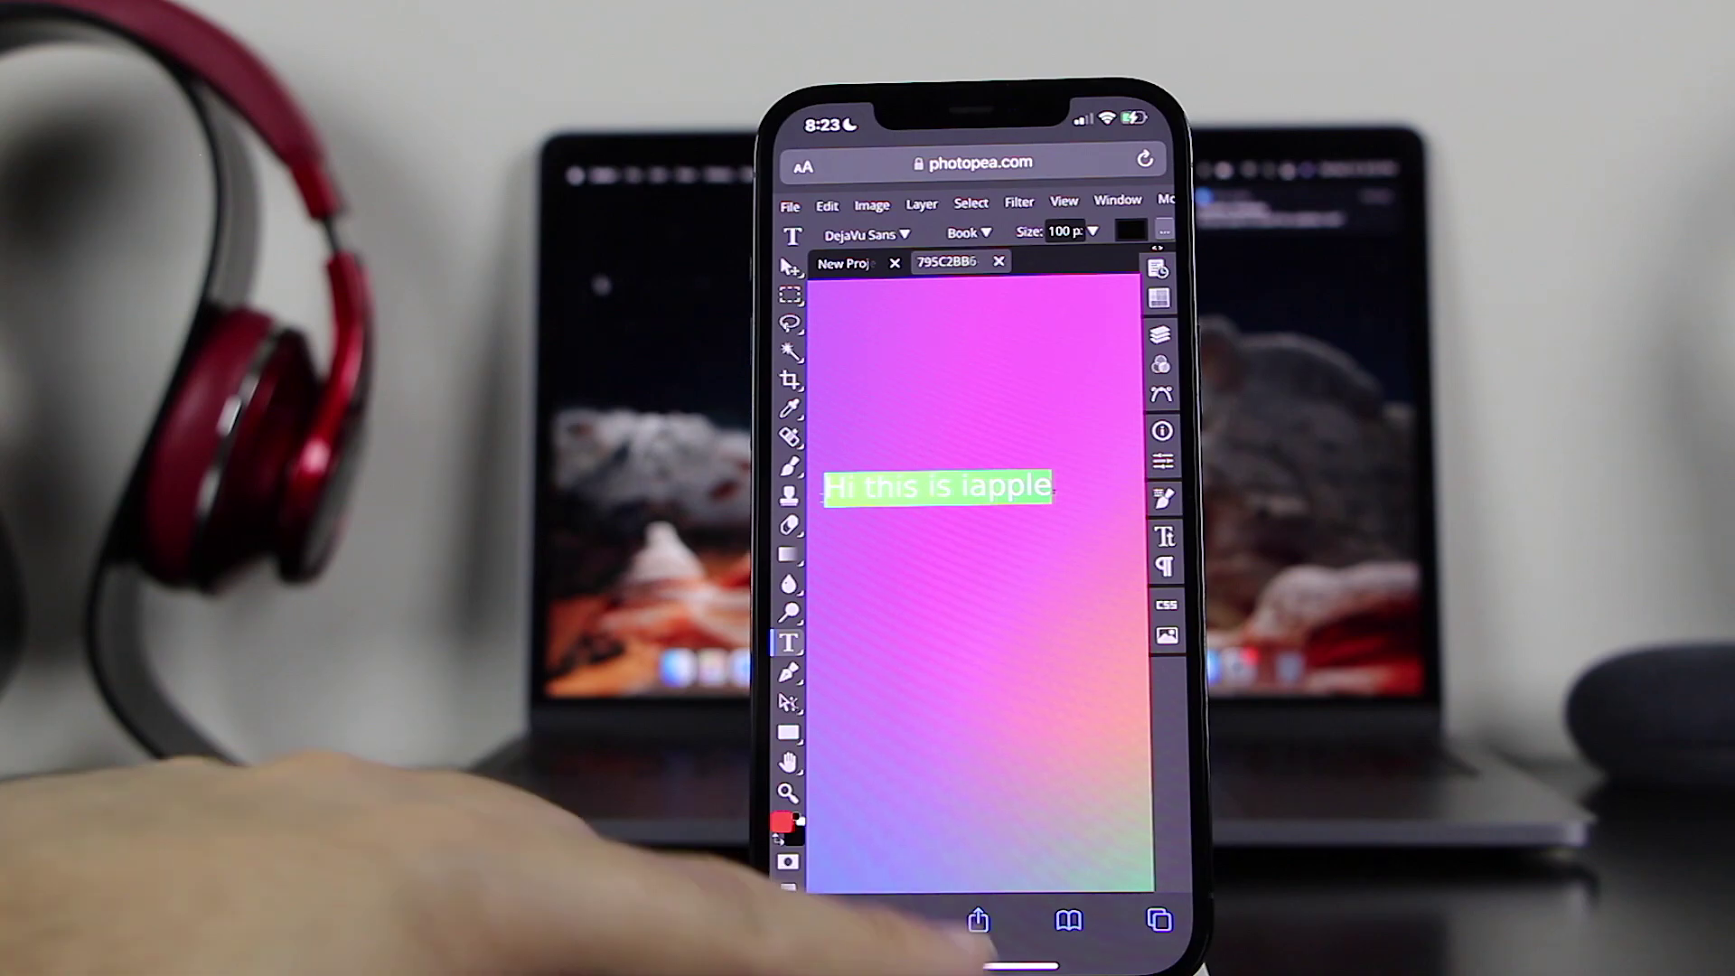
Swipe up from the bottom edge to exit Safari to the iPhone Home Screen
left_click_drag(979, 966, 979, 611)
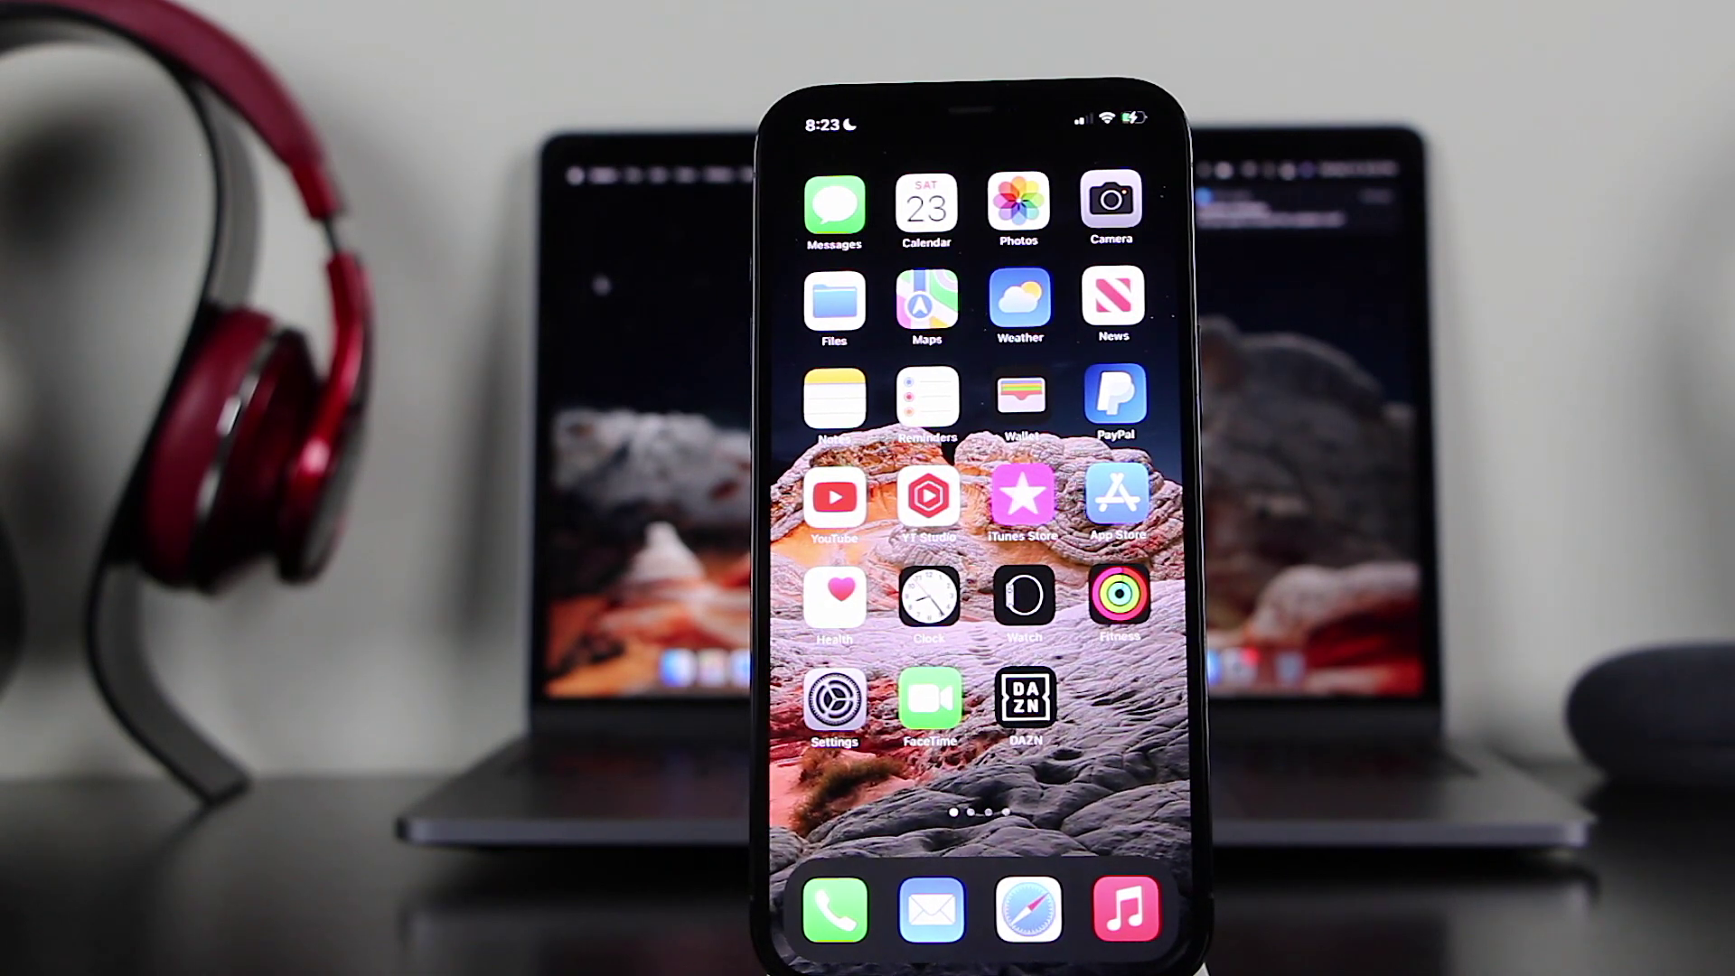